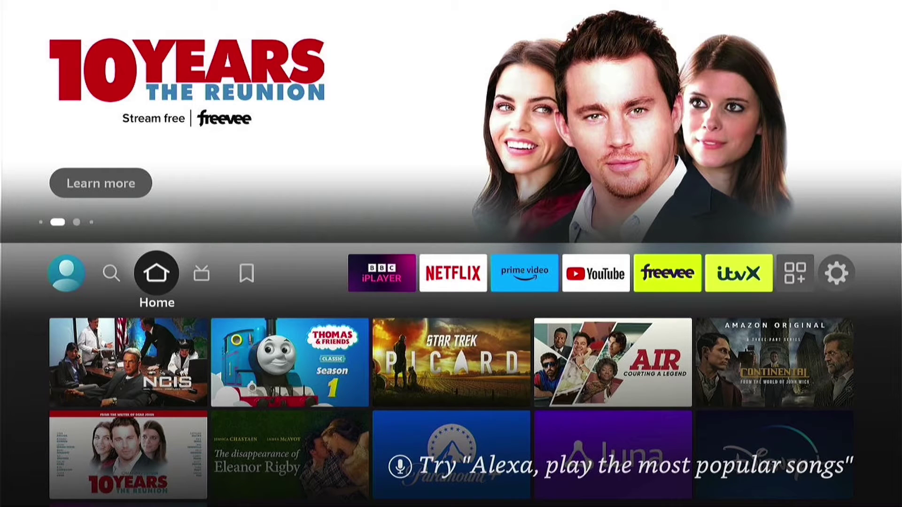
Open the Fire TV search page and start entering a search term
key(Left)
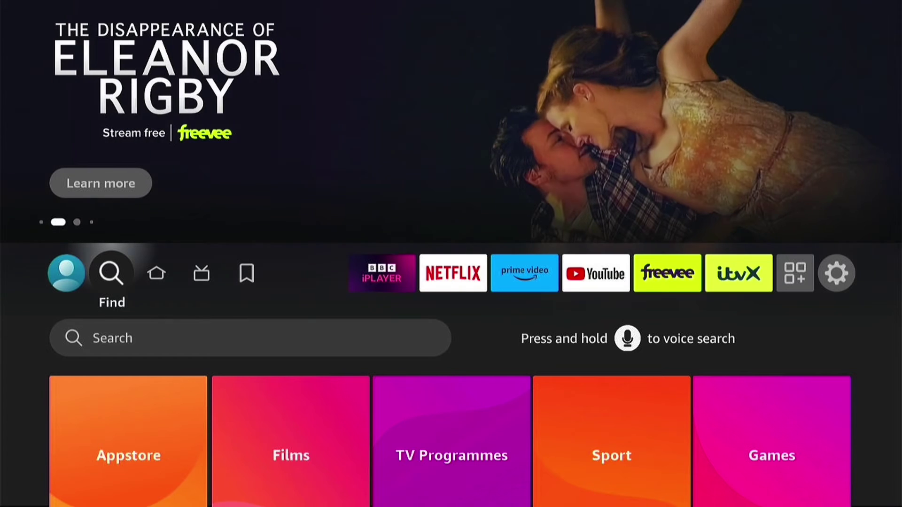
key(Down)
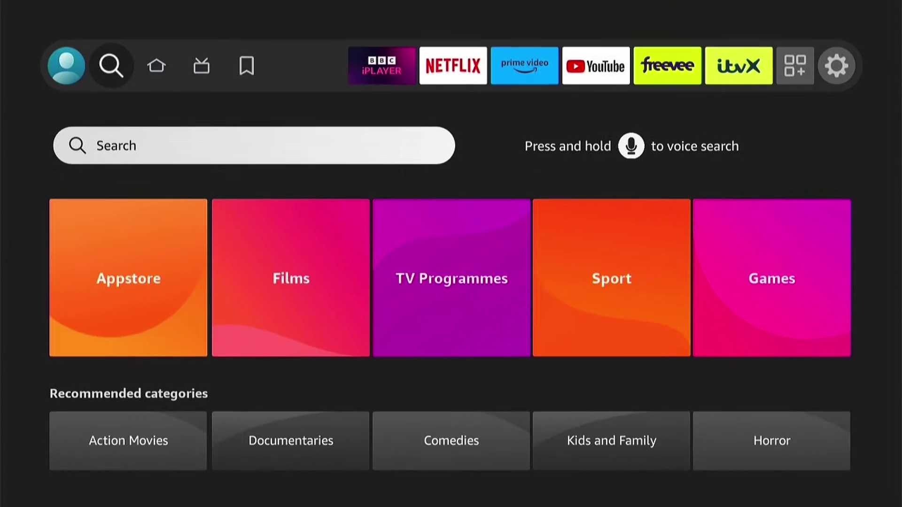
key(Return)
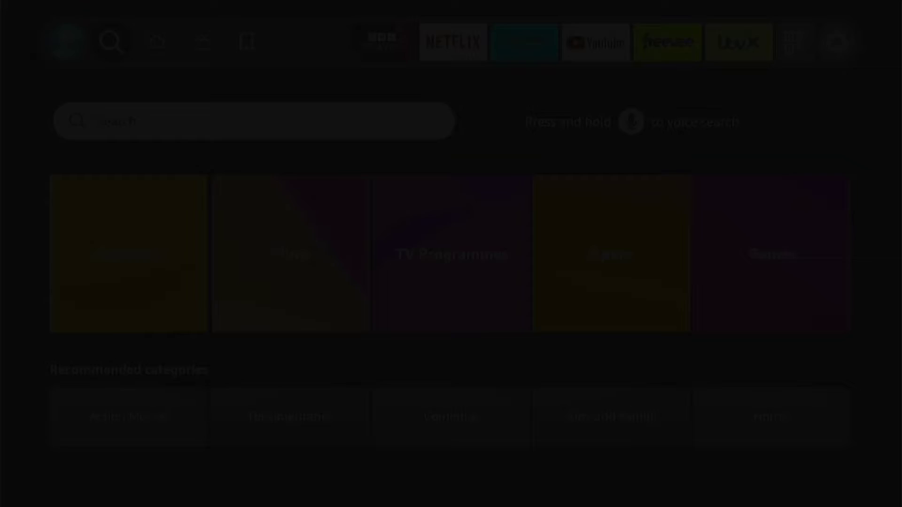
Enter 'Dow' on the on-screen keyboard and move down to the Downloader suggestion
key(Right)
key(Right)
key(Right)
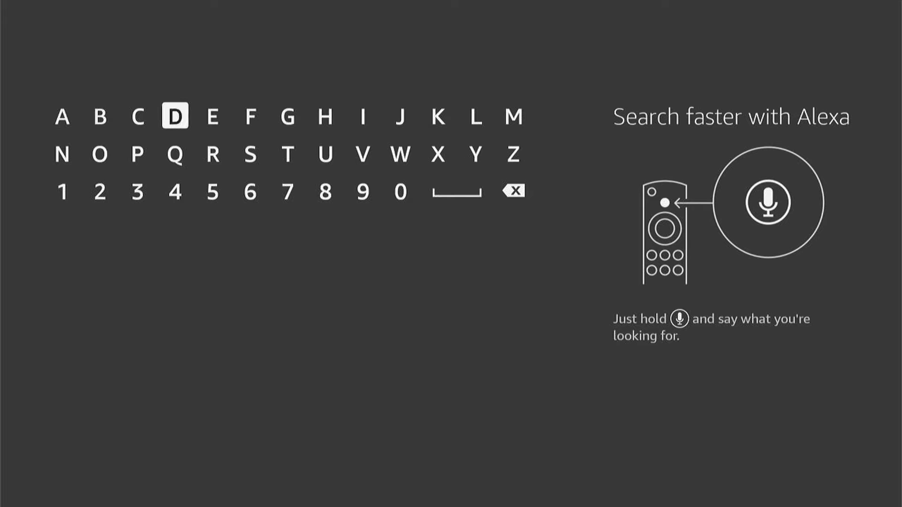
key(Return)
key(Down)
key(Down)
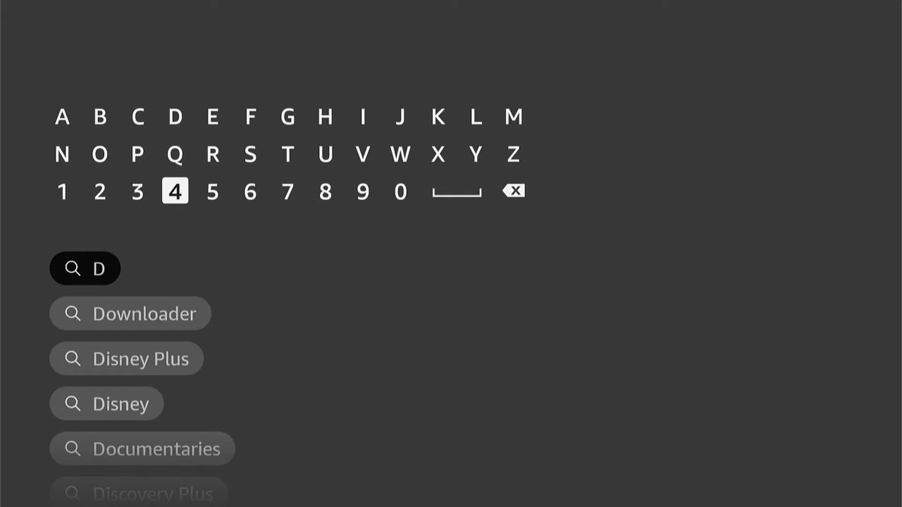
key(Up)
key(Left)
key(Left)
key(Return)
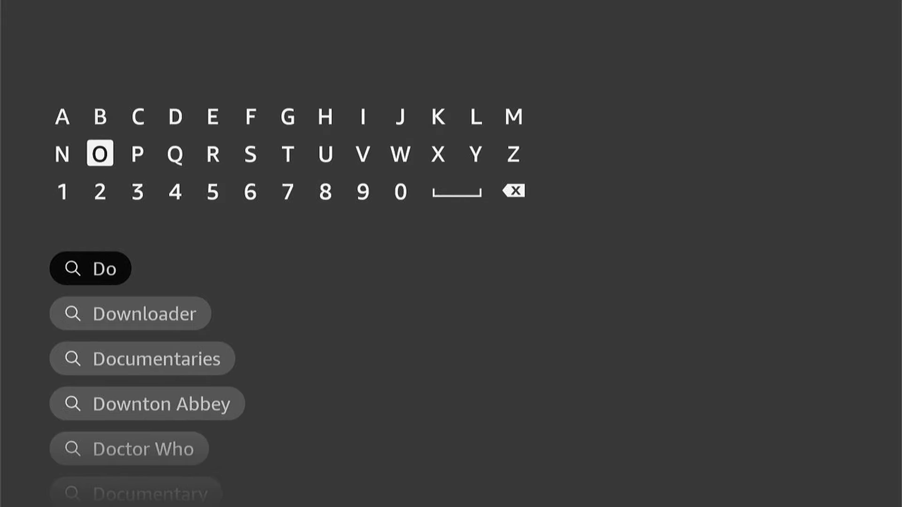
key(Right)
key(Right)
key(Right)
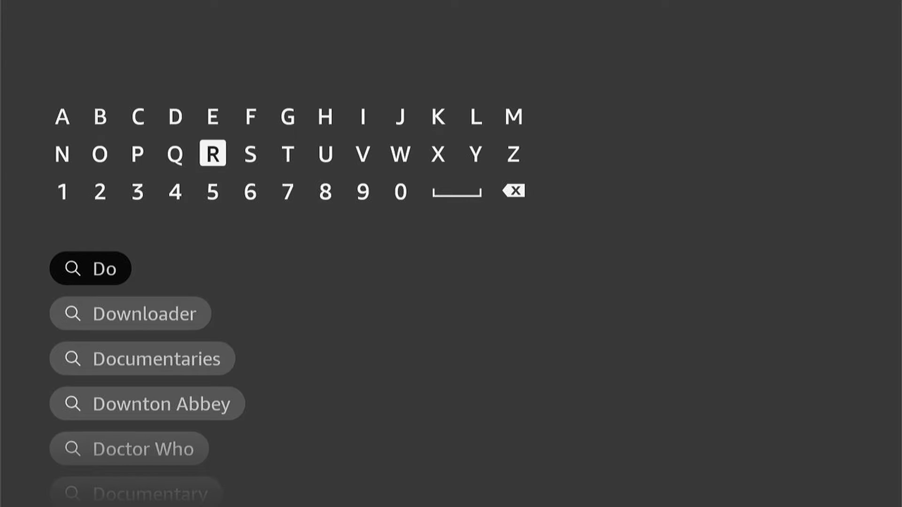
key(Return)
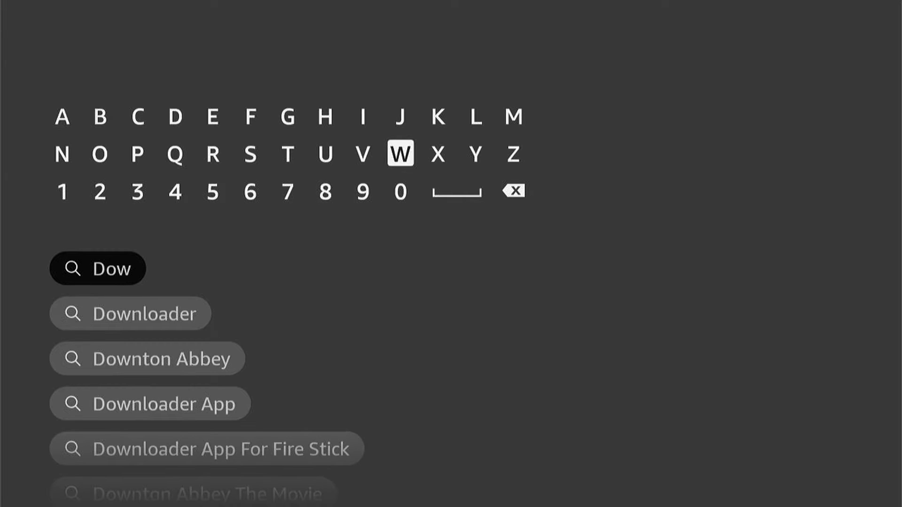
key(Down)
key(Down)
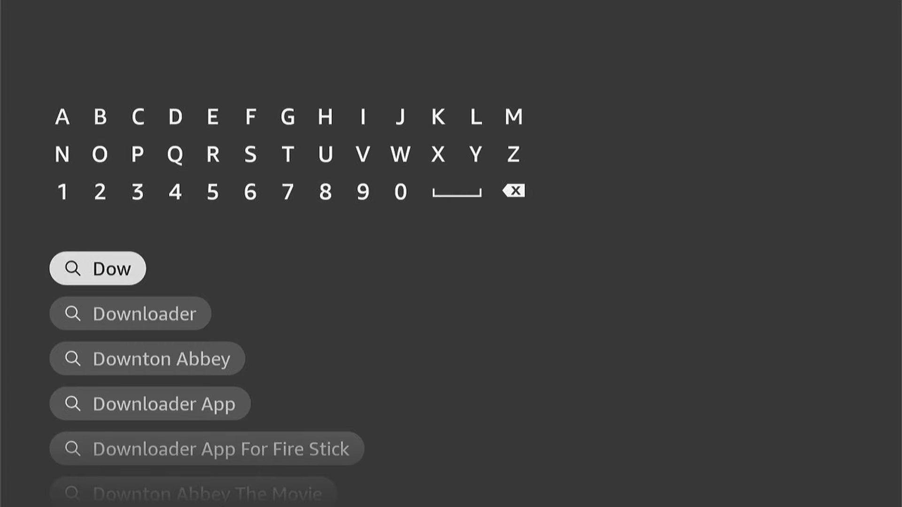
key(Down)
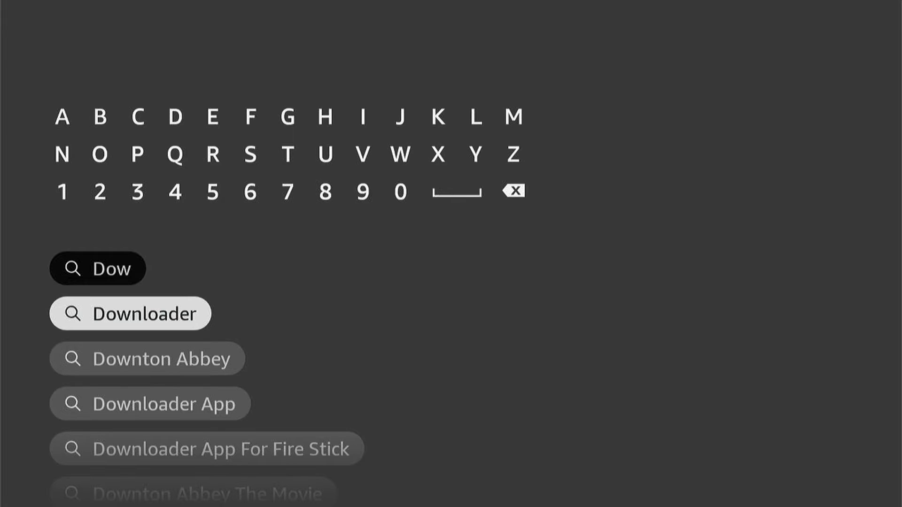
Get the free Downloader app from its store page and dismiss the 'You got an app!' notice
key(Return)
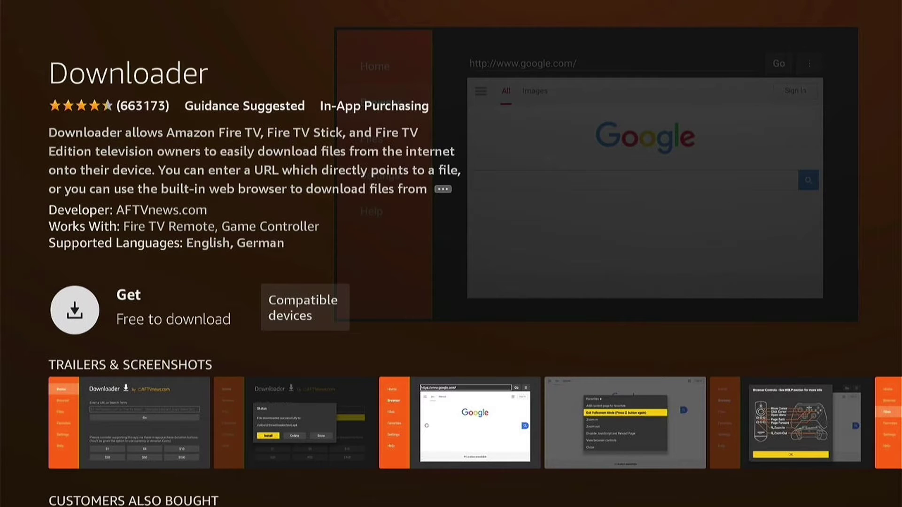
key(Return)
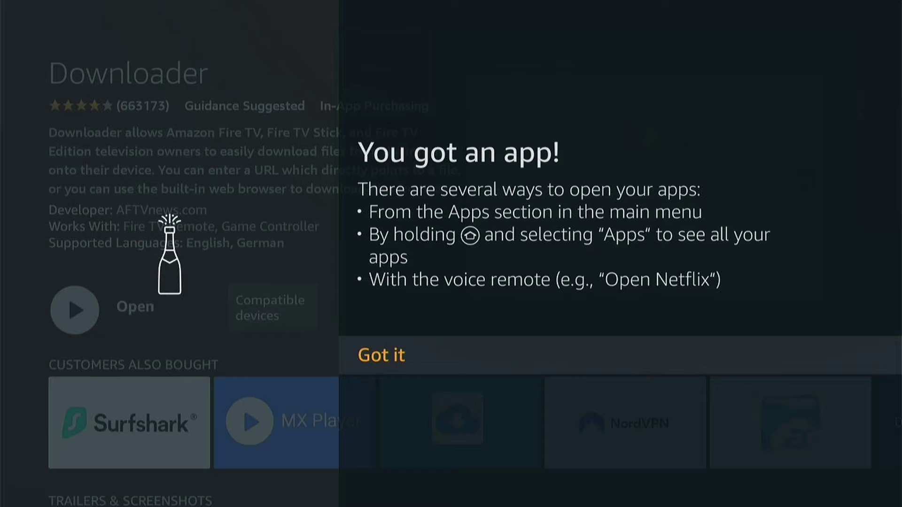
key(Return)
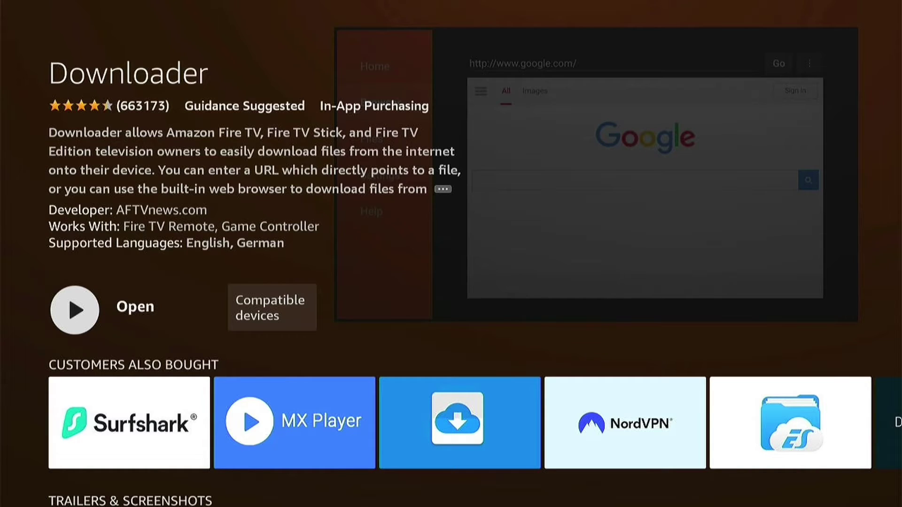
Go from Home through the Settings gear into the My Fire TV menu
key(Home)
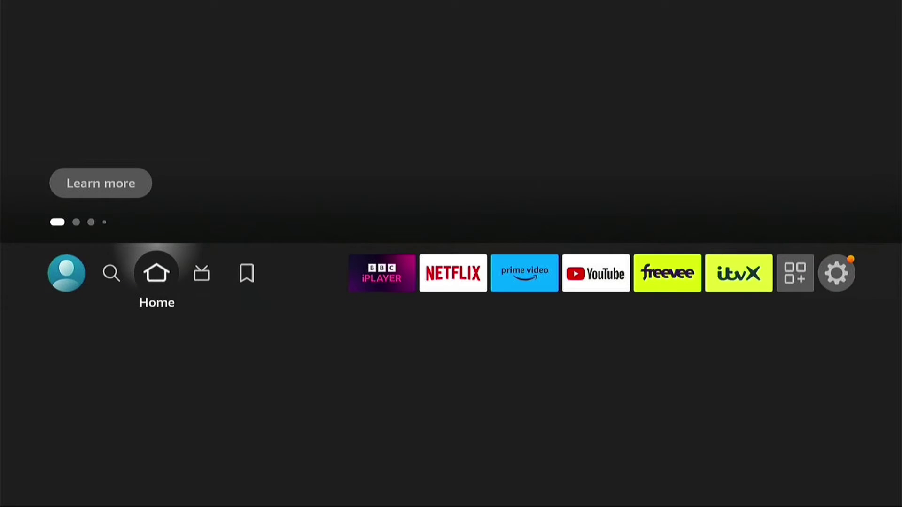
key(Right)
key(Right)
key(Right)
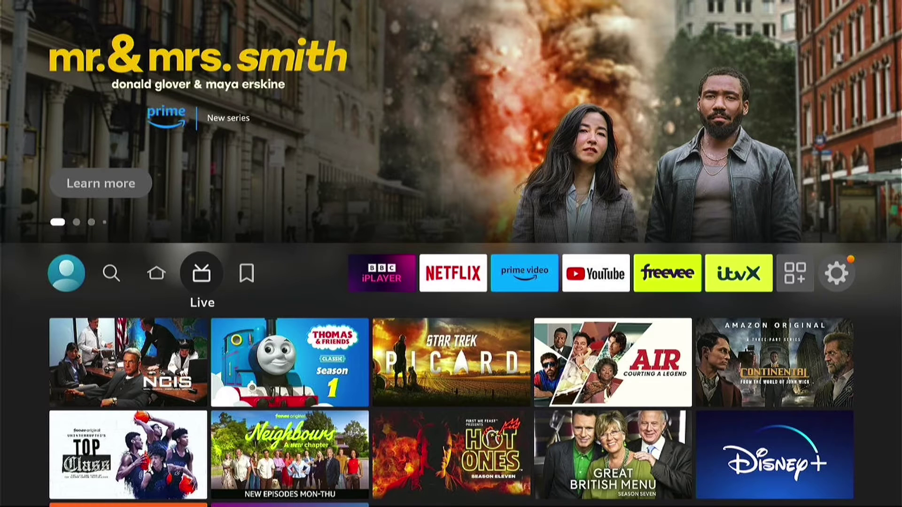
key(Right)
key(Right)
key(Right)
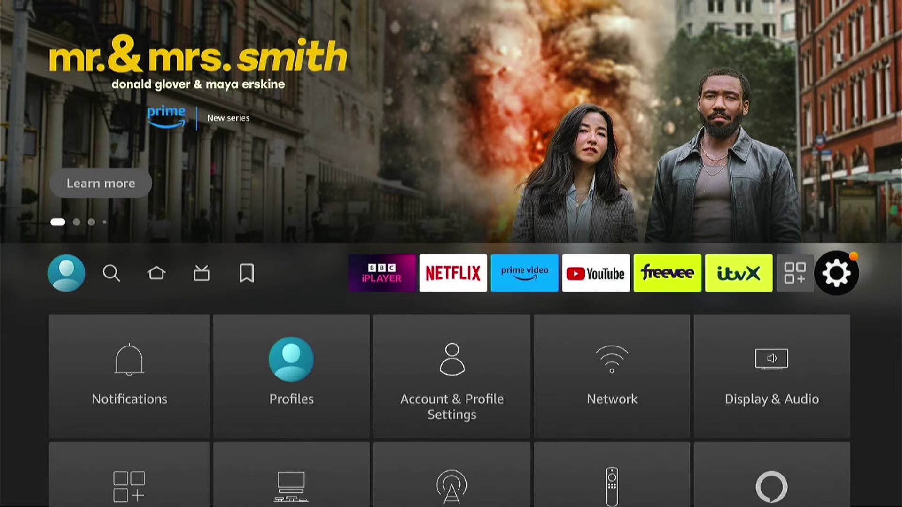
key(Down)
key(Down)
key(Down)
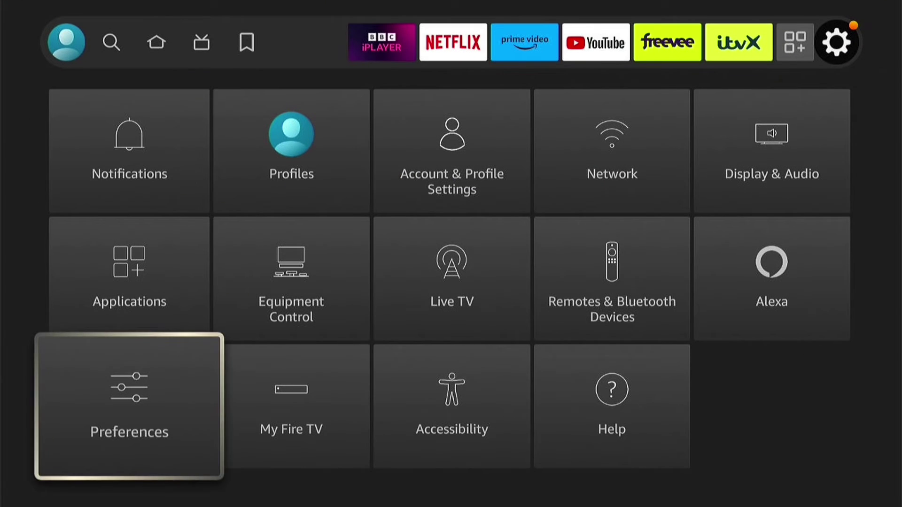
key(Right)
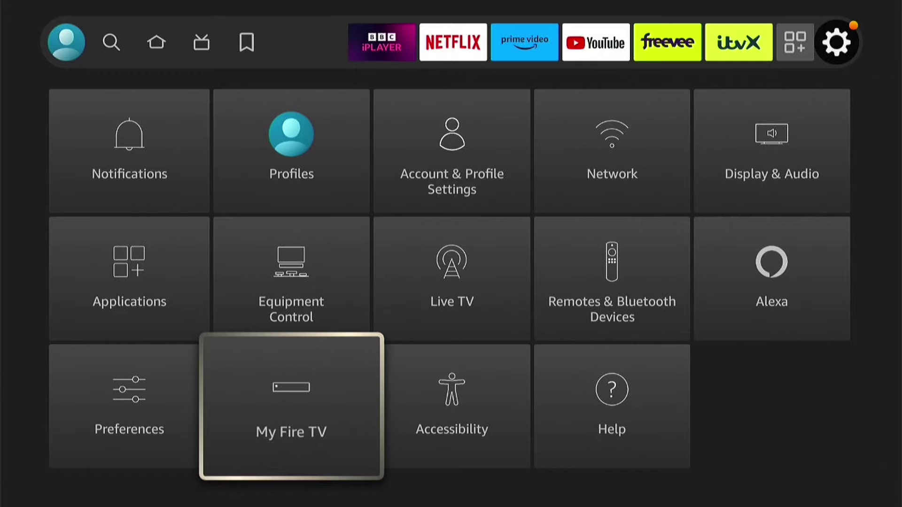
key(Return)
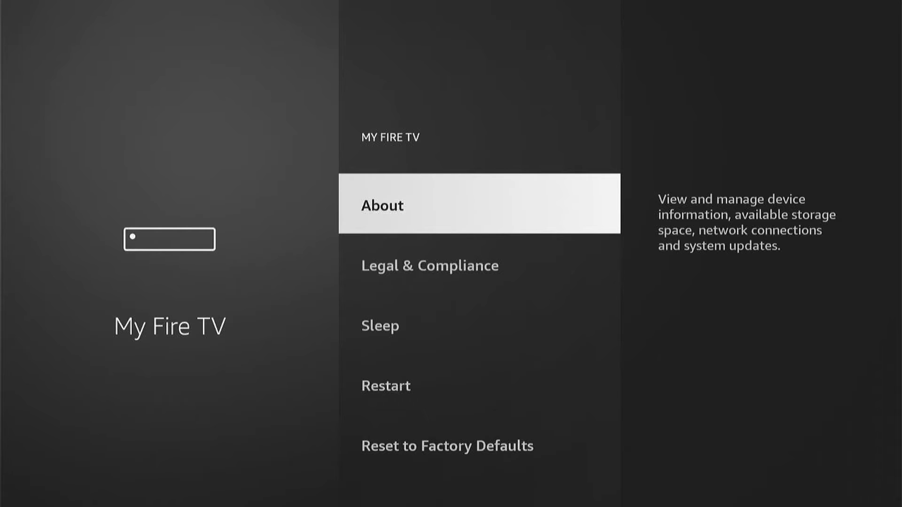
Select Fire TV Stick Lite in About repeatedly to enable developer mode, then reach Developer Options
key(Return)
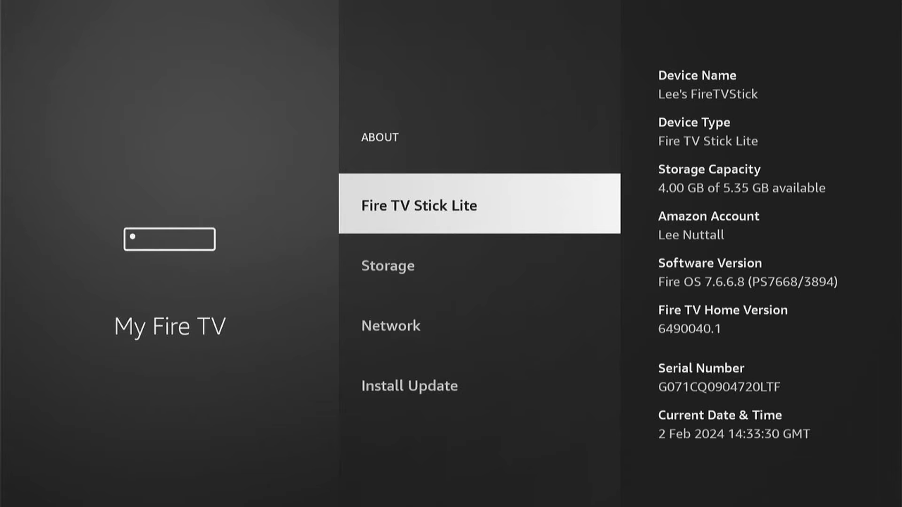
key(Return)
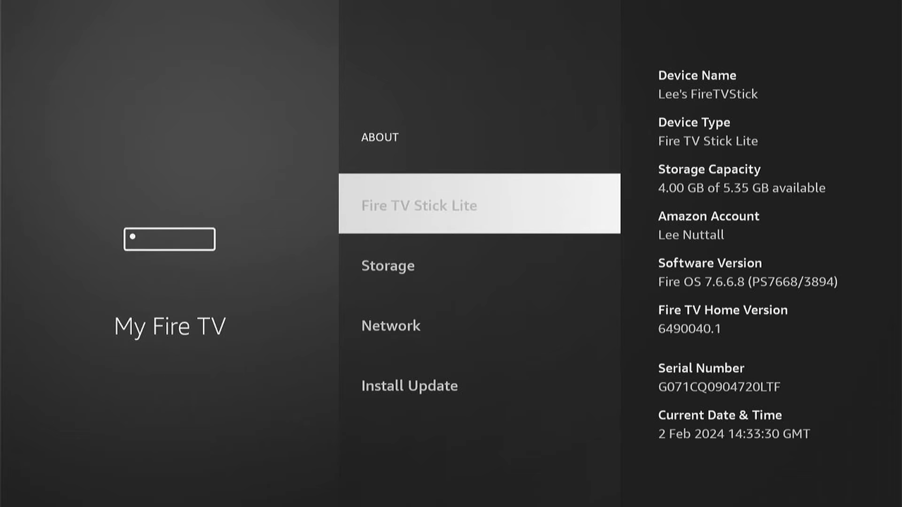
key(Return)
key(Return)
key(Return)
key(Return)
key(Return)
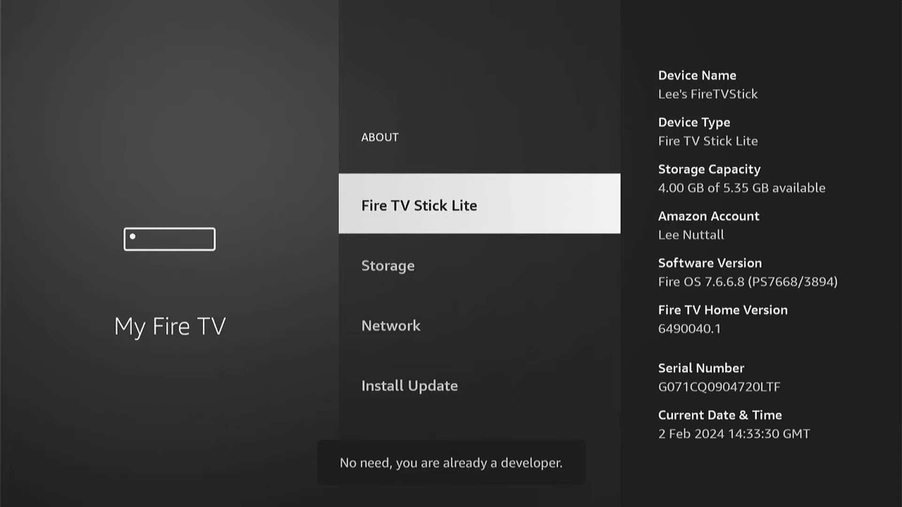
key(Escape)
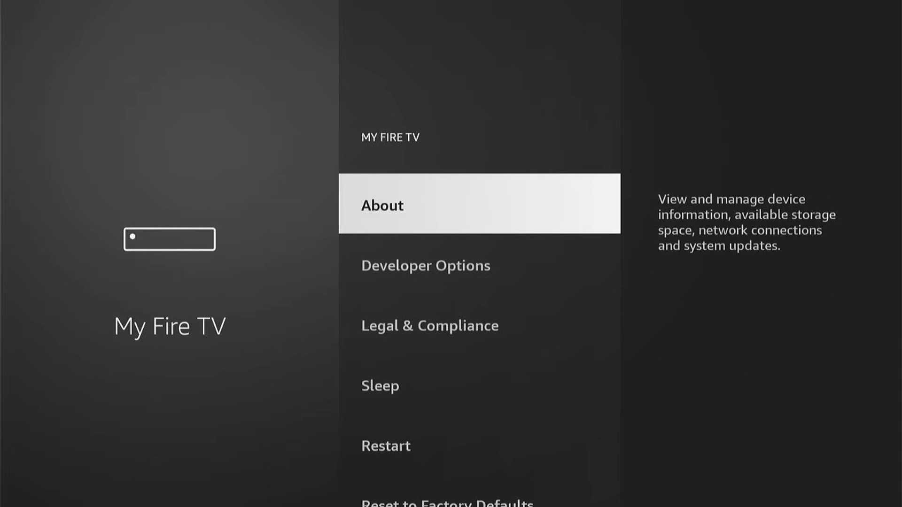
key(Down)
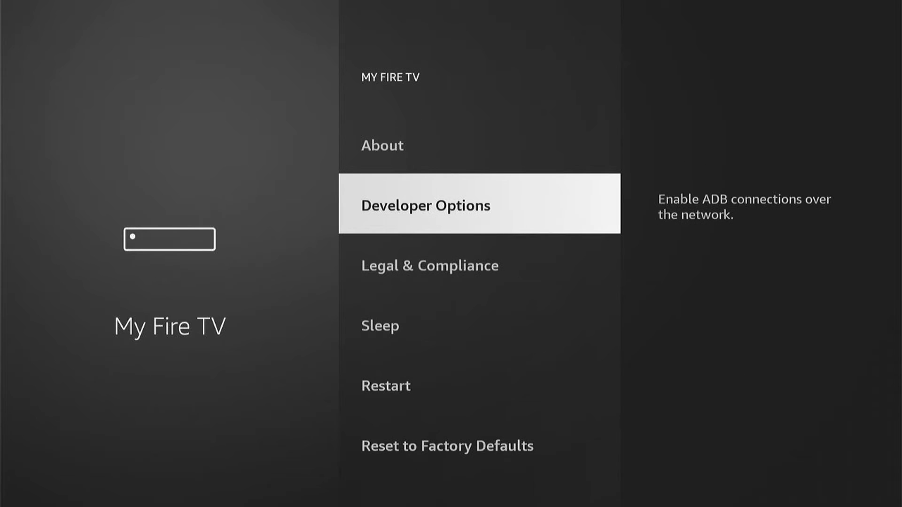
Turn ADB Debugging on and switch Downloader to ON under Install unknown apps
key(Return)
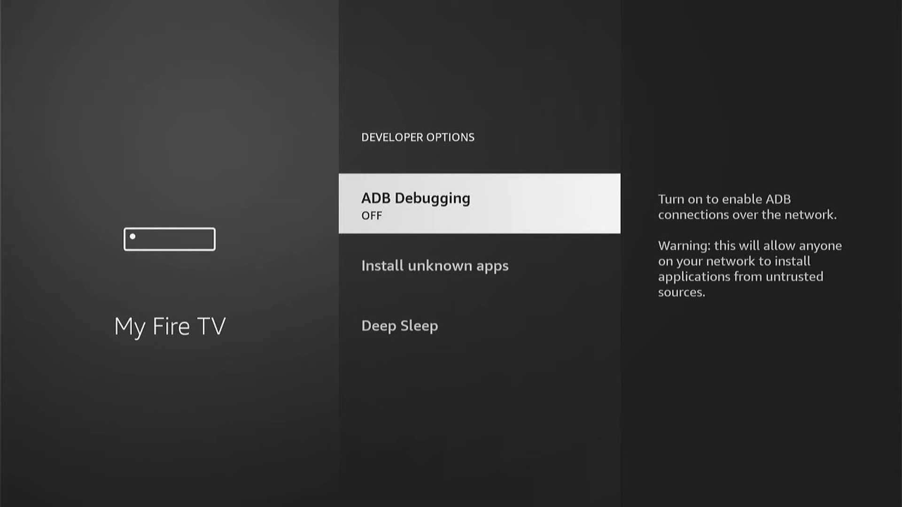
key(Return)
key(Down)
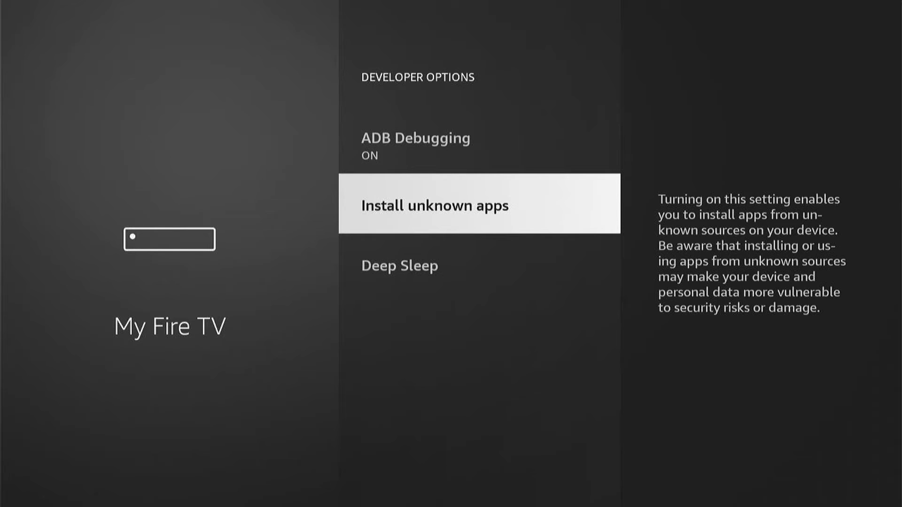
key(Return)
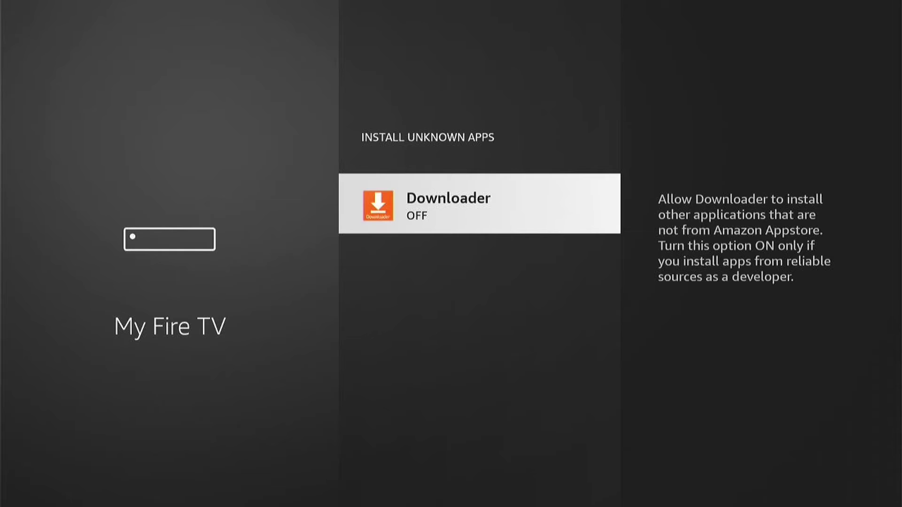
key(Return)
Launch Downloader from recent apps, allow media and file access, and dismiss the Quick Start Guide
key(Home)
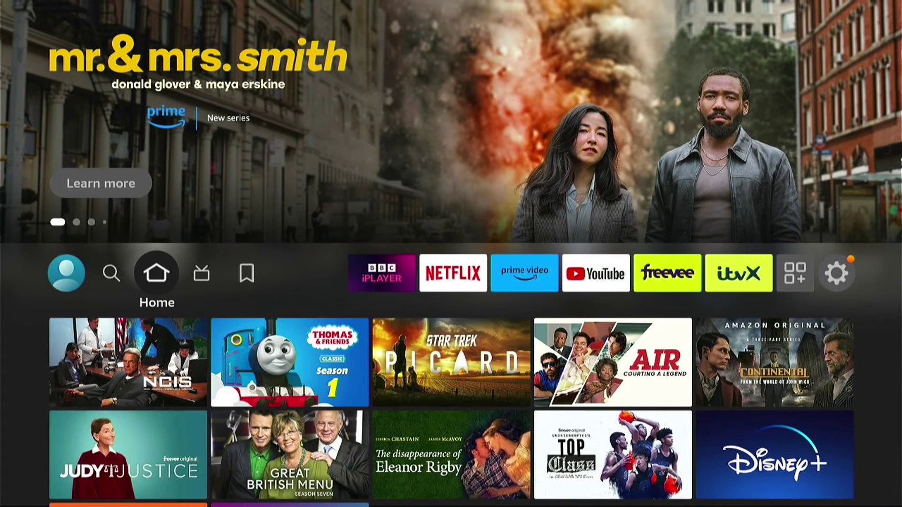
key(Down)
key(Down)
key(Down)
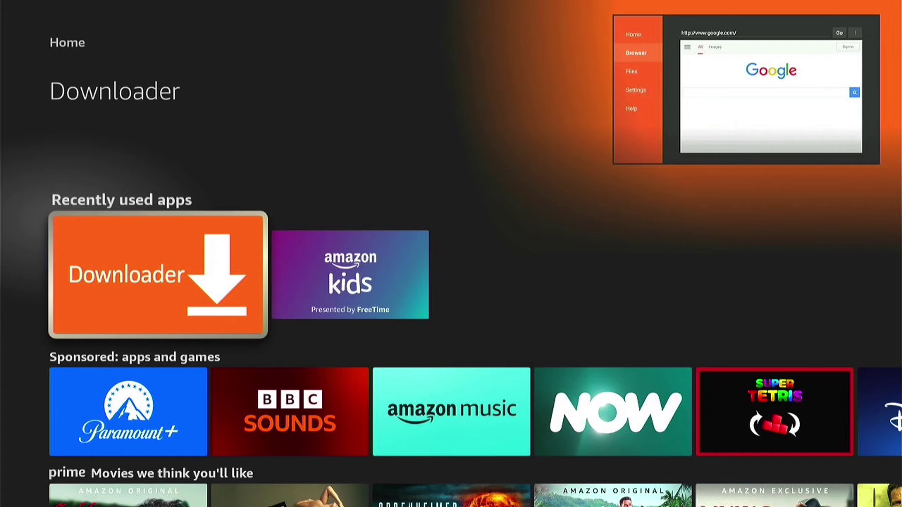
key(Return)
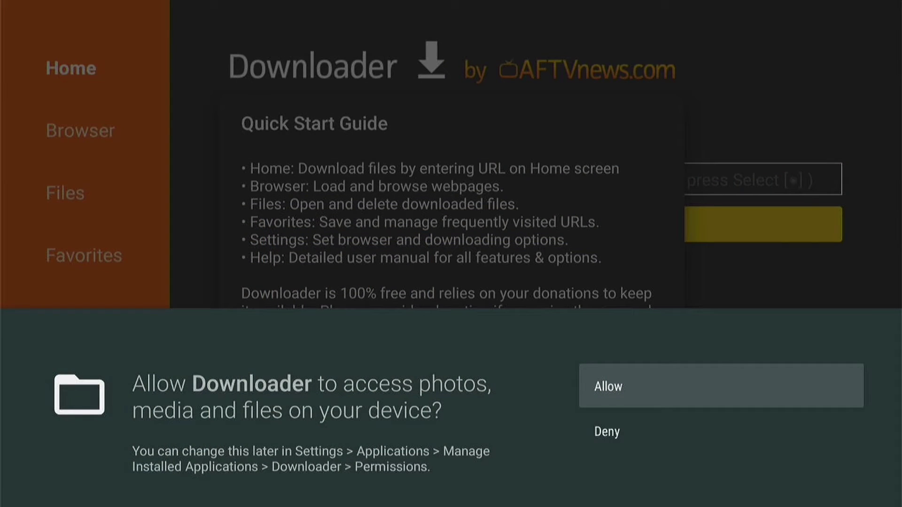
key(Return)
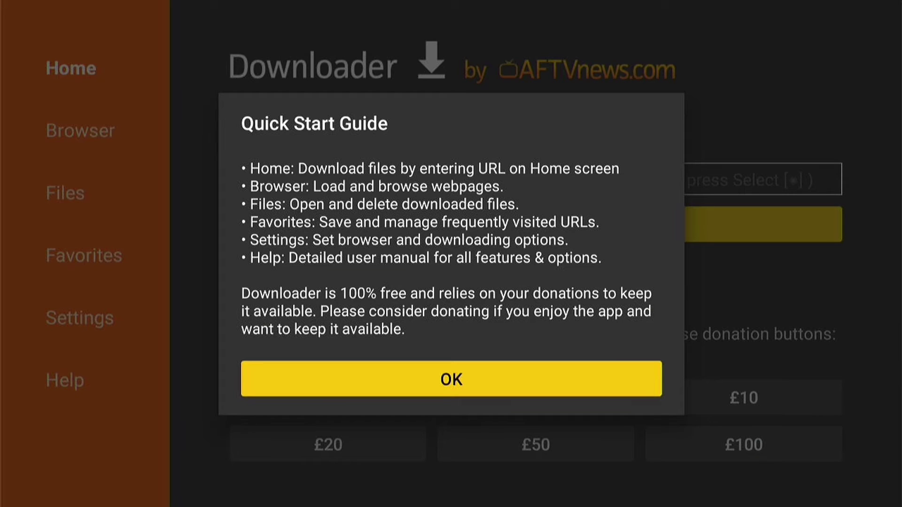
key(Return)
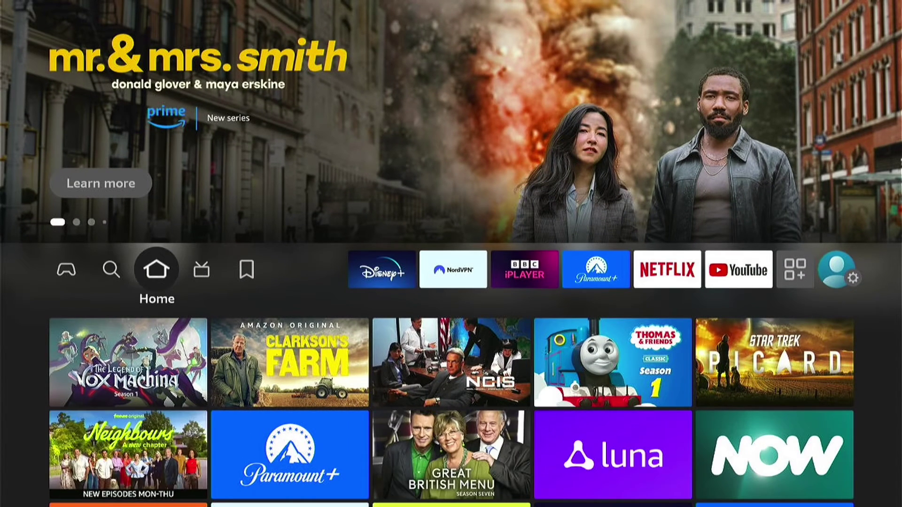
Open NordVPN from favourites, browse the countries, and connect to the United States Fastest server
key(Right)
key(Right)
key(Right)
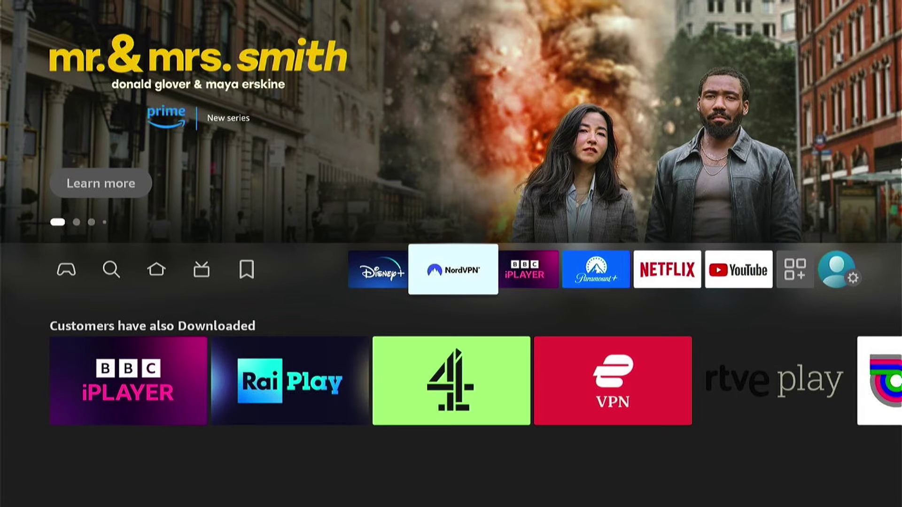
key(Return)
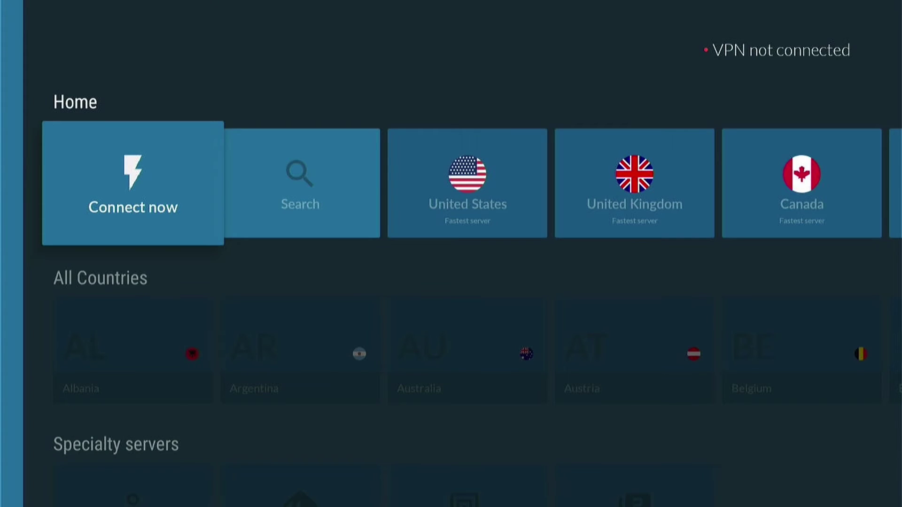
key(Right)
key(Right)
key(Right)
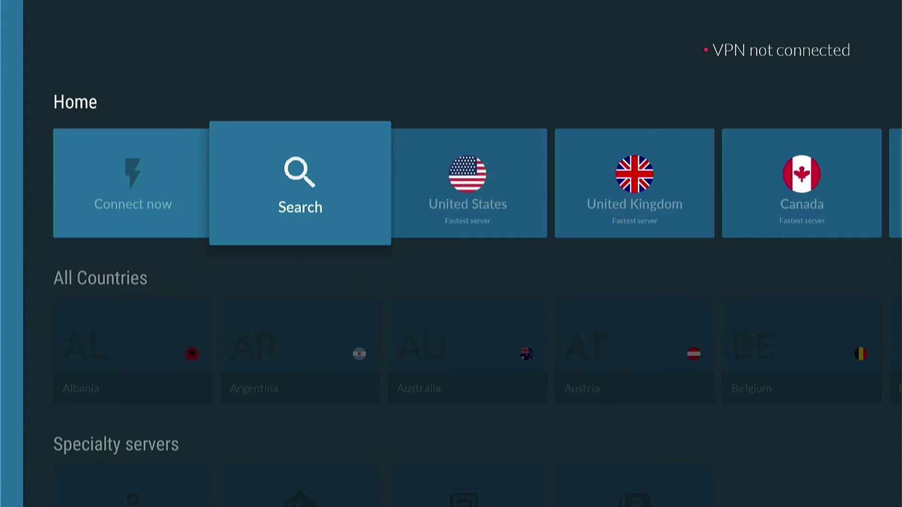
key(Right)
key(Right)
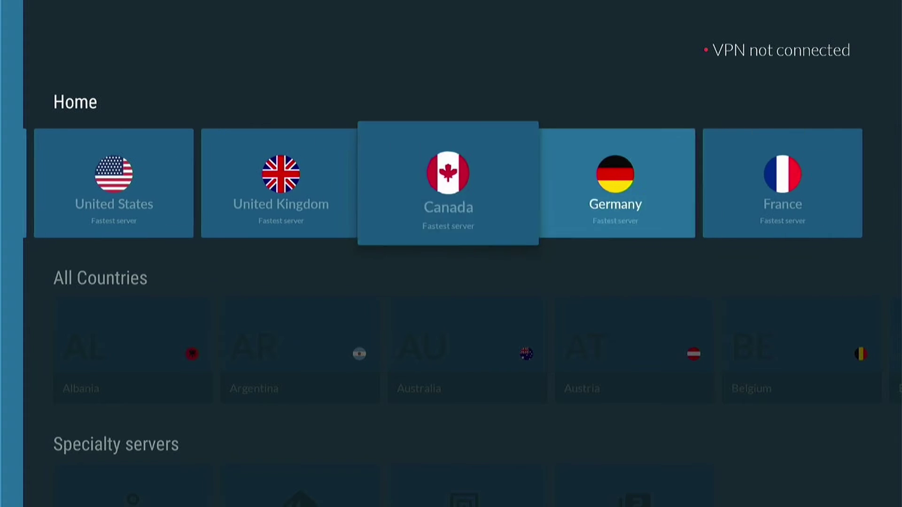
key(Left)
key(Left)
key(Left)
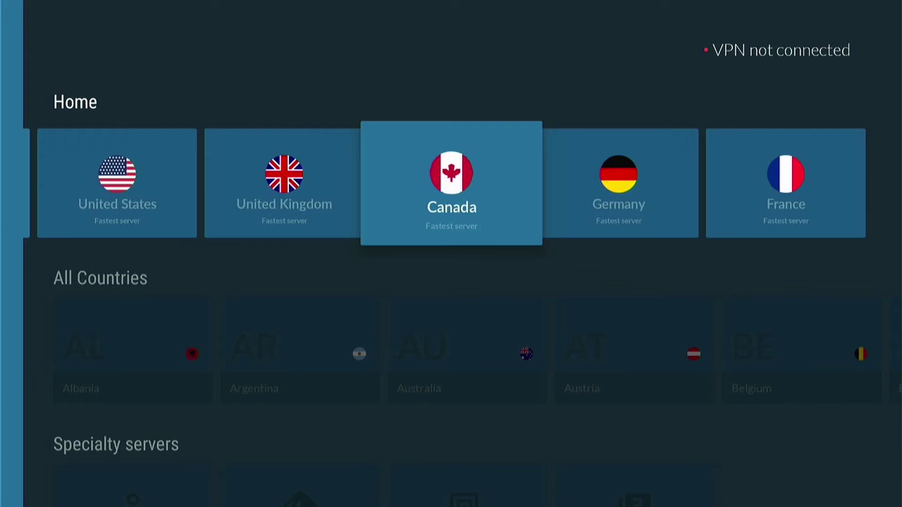
key(Down)
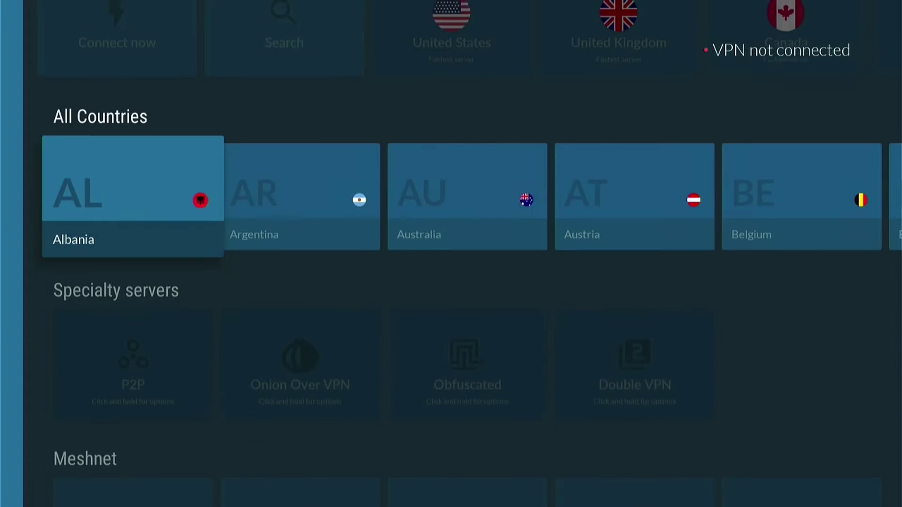
key(Right)
key(Right)
key(Right)
key(Right)
key(Right)
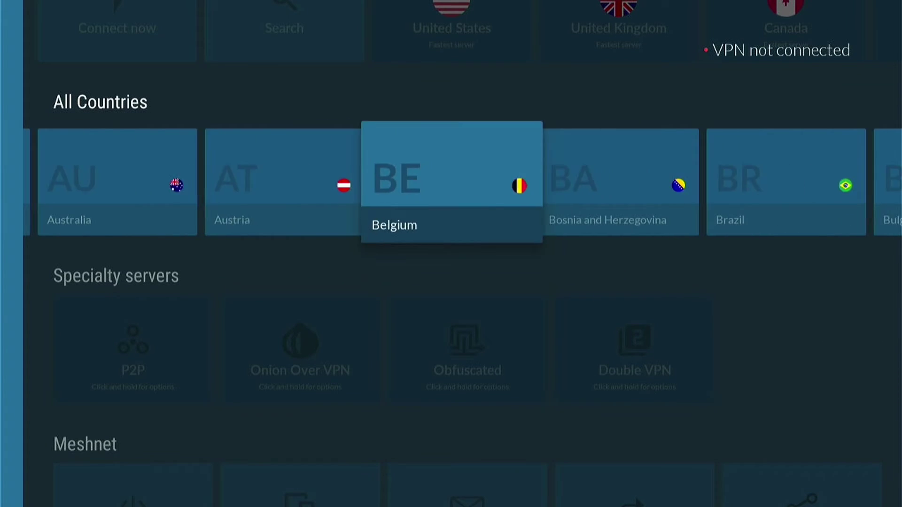
key(Right)
key(Right)
key(Right)
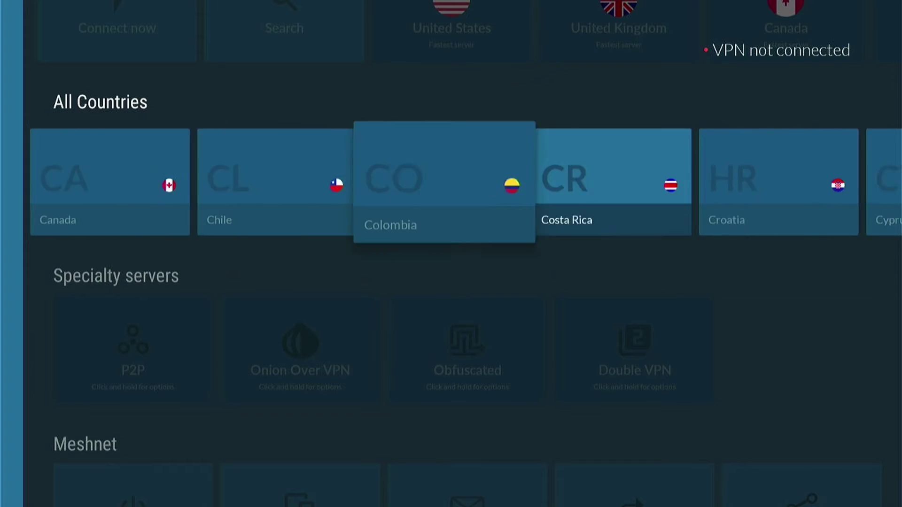
key(Right)
key(Right)
key(Right)
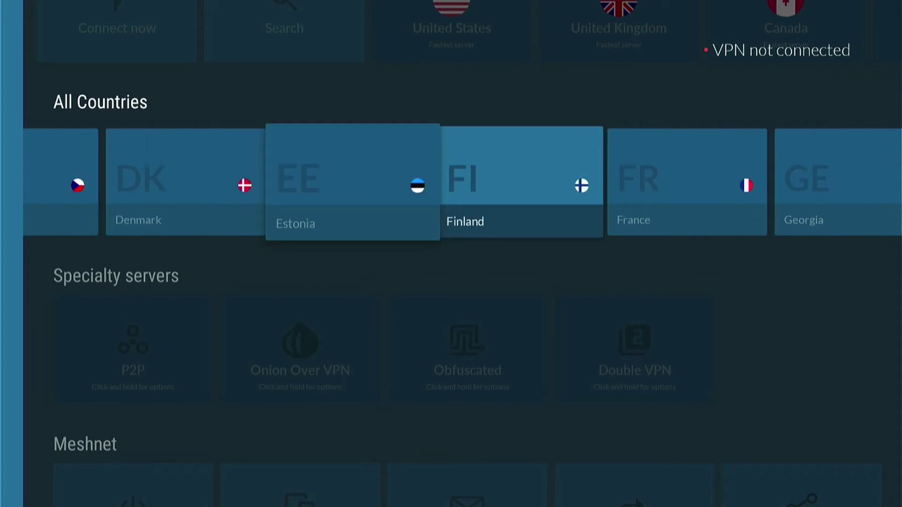
key(Right)
key(Right)
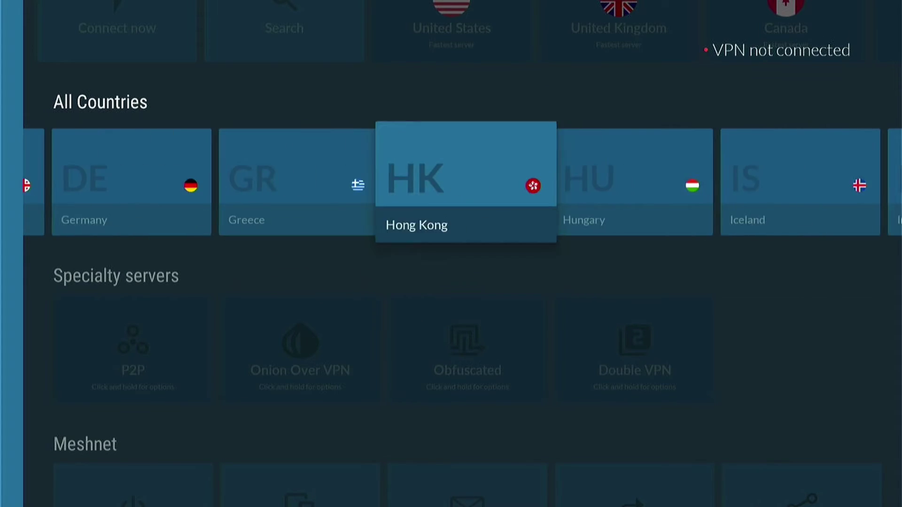
key(Up)
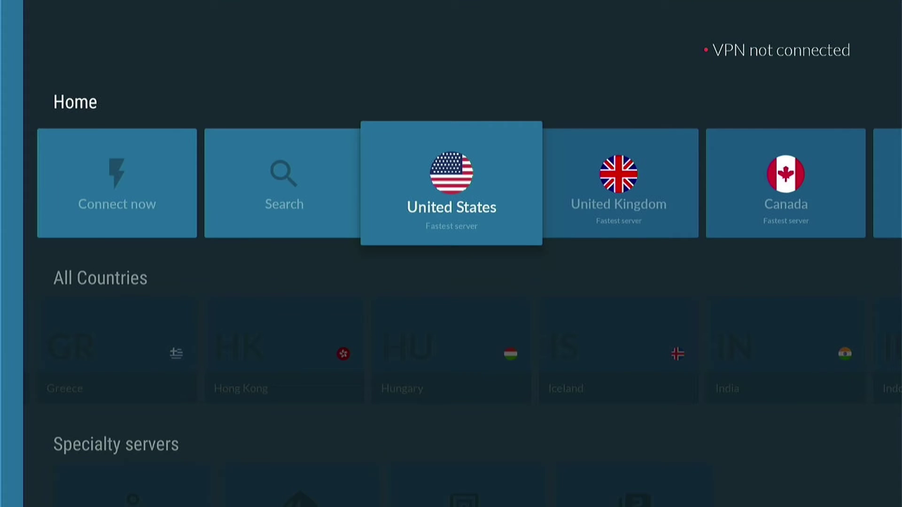
key(Return)
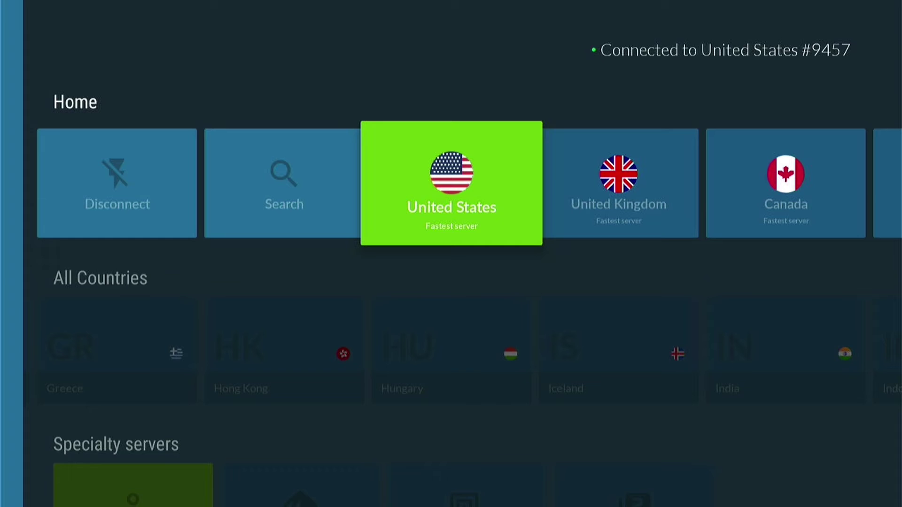
Disconnect NordVPN and return to Downloader's Home page with its empty URL field
key(Left)
key(Left)
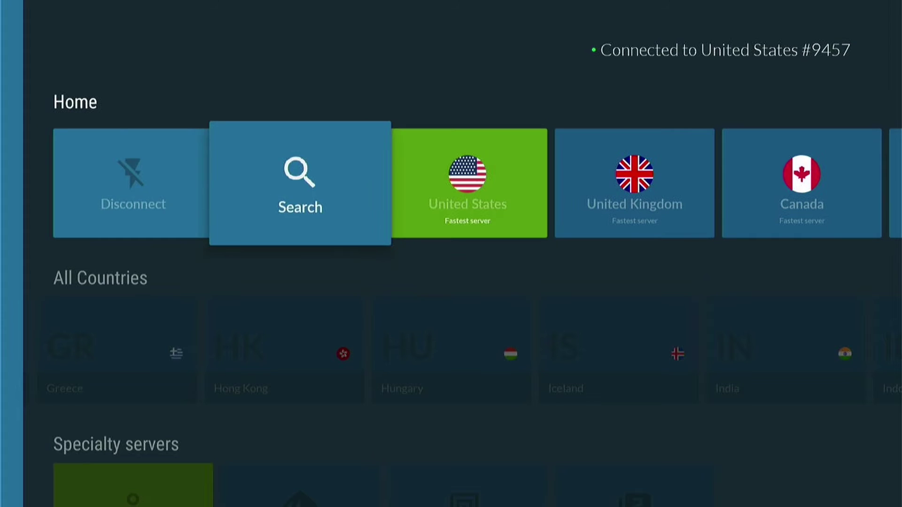
key(Return)
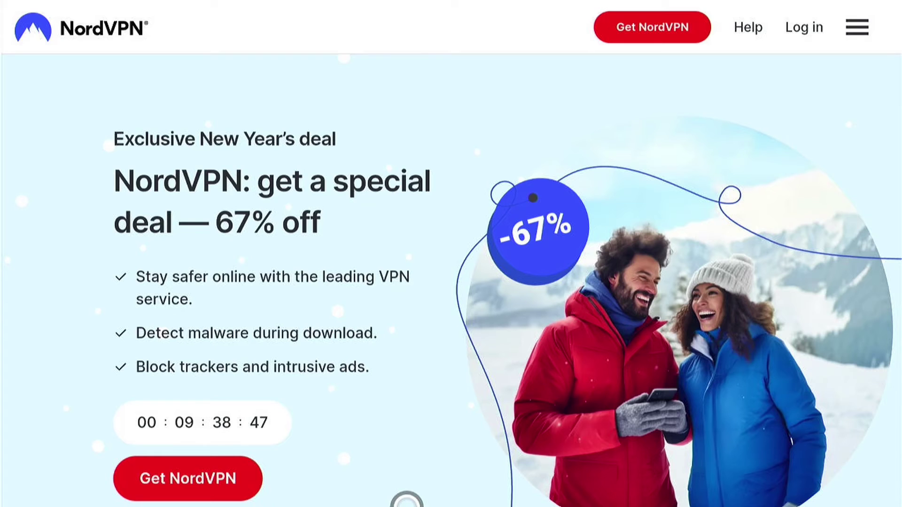
scroll(451, 282, down, 1)
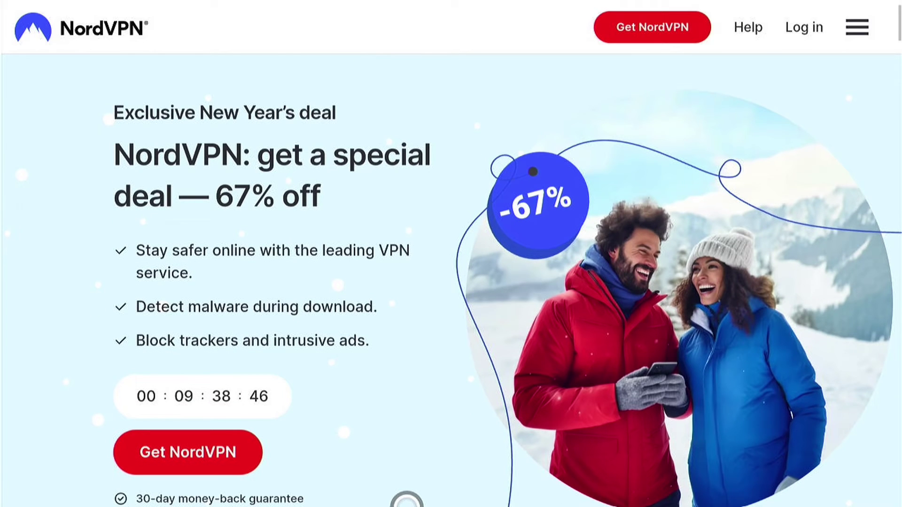
scroll(452, 282, down, 2)
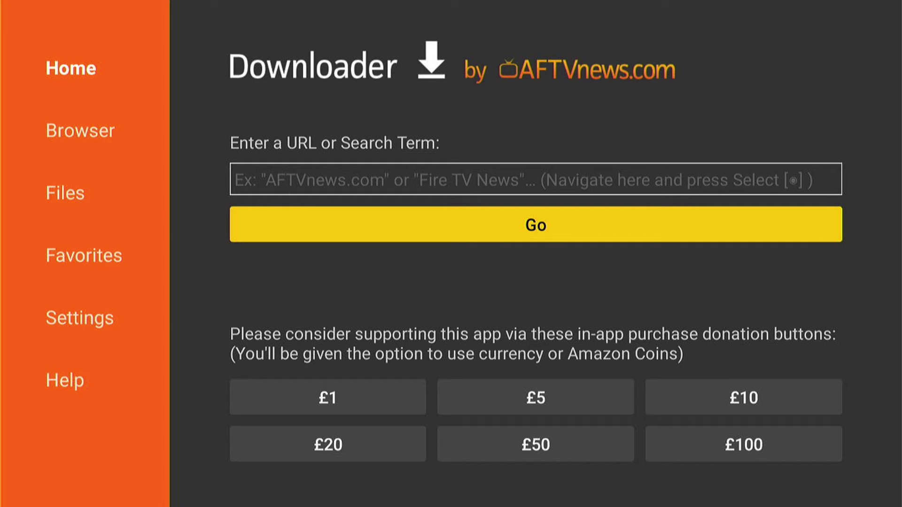
Enter code 147792 in Downloader's URL field and press Go to start the 102.7 MB download
key(Up)
key(Return)
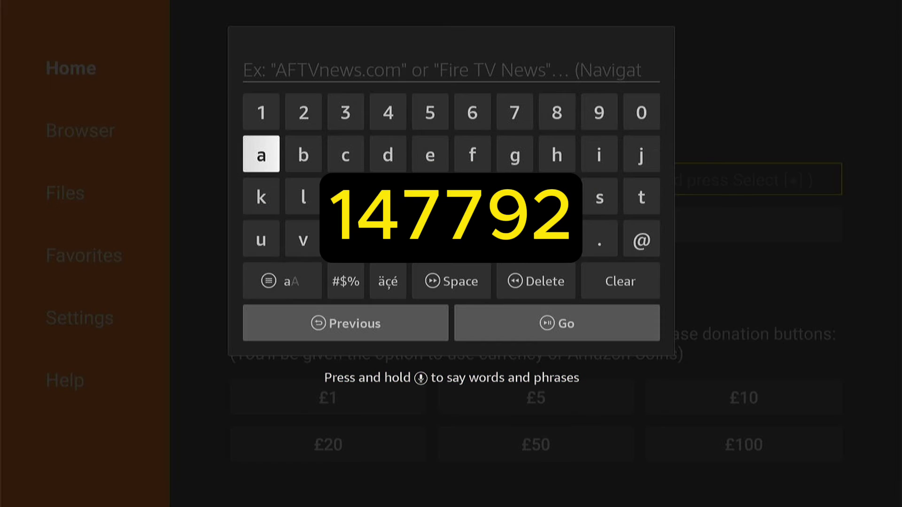
key(Up)
key(Return)
key(Right)
key(Right)
key(Right)
key(Return)
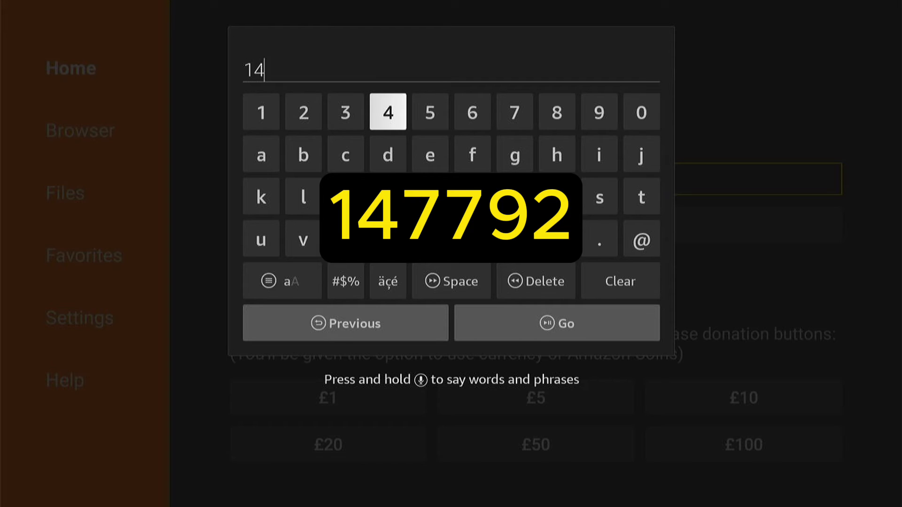
key(Right)
key(Right)
key(Right)
key(Return)
key(Return)
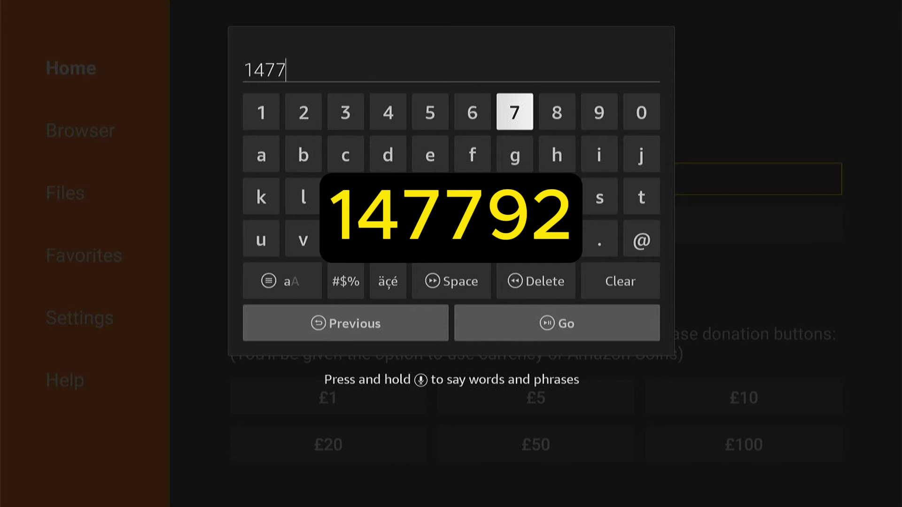
key(Right)
key(Right)
key(Return)
key(Left)
key(Left)
key(Left)
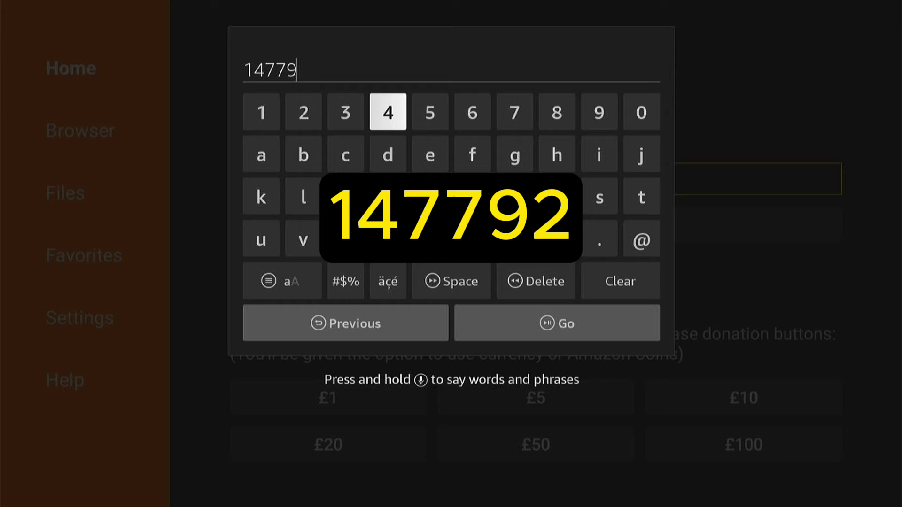
key(Return)
key(Down)
key(Down)
key(Down)
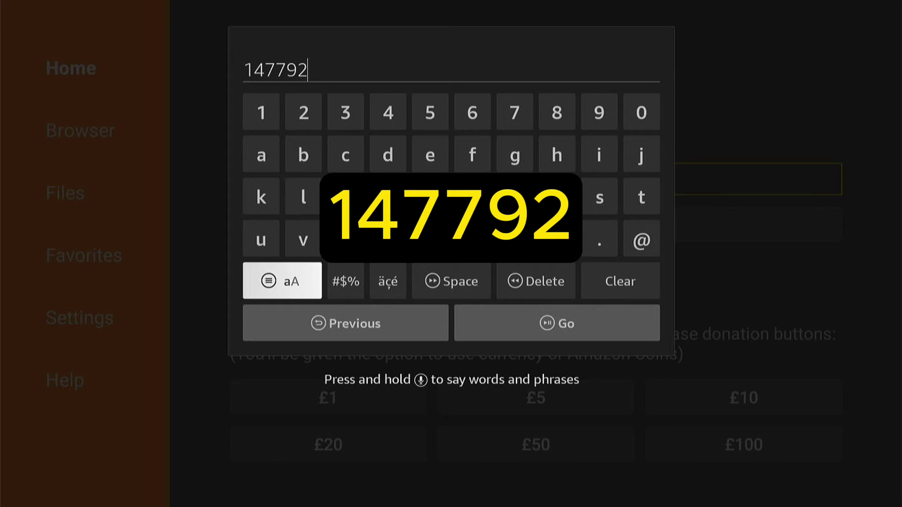
key(Down)
key(Right)
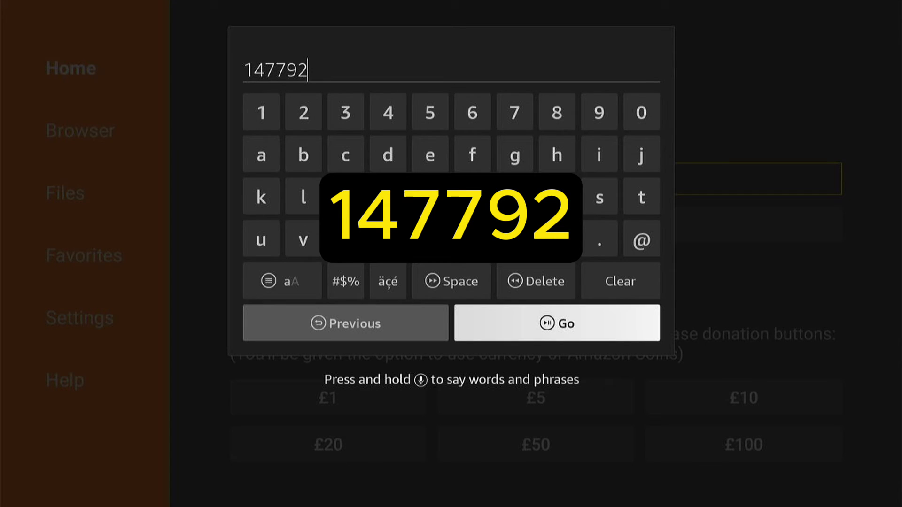
key(Return)
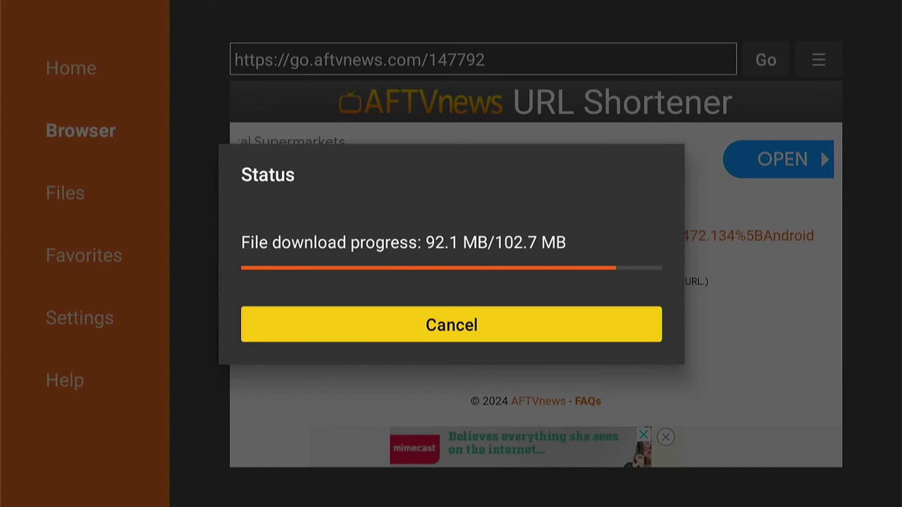
Install Chrome from the downloaded APK and finish the installer
key(Return)
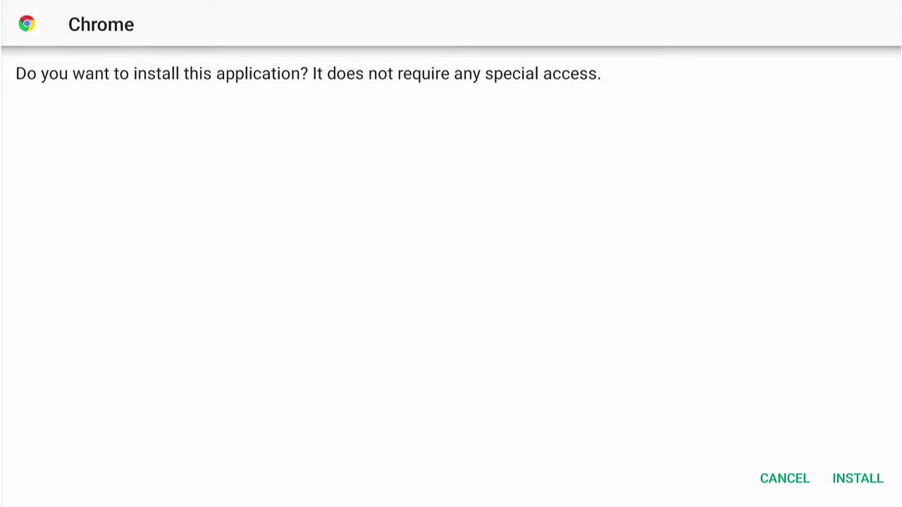
key(Right)
key(Return)
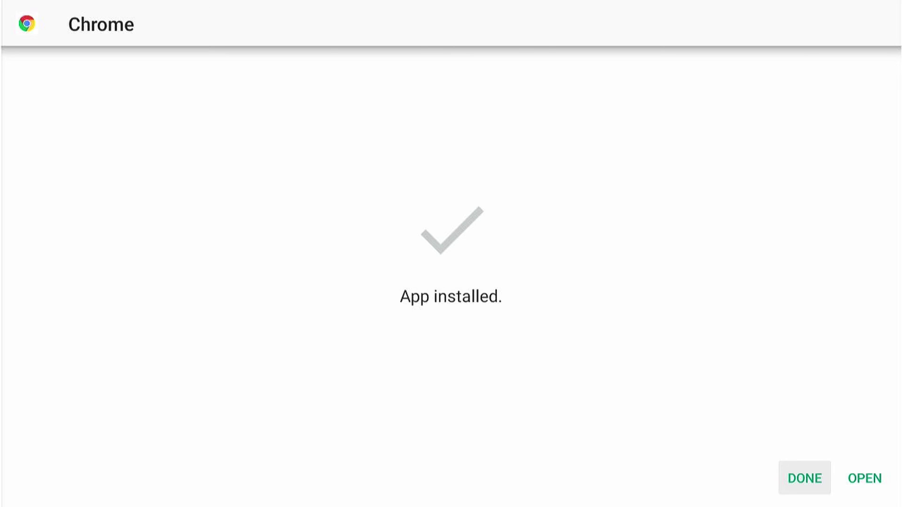
key(Return)
Delete the Chrome APK in Downloader and go back to the Fire TV home screen
key(Right)
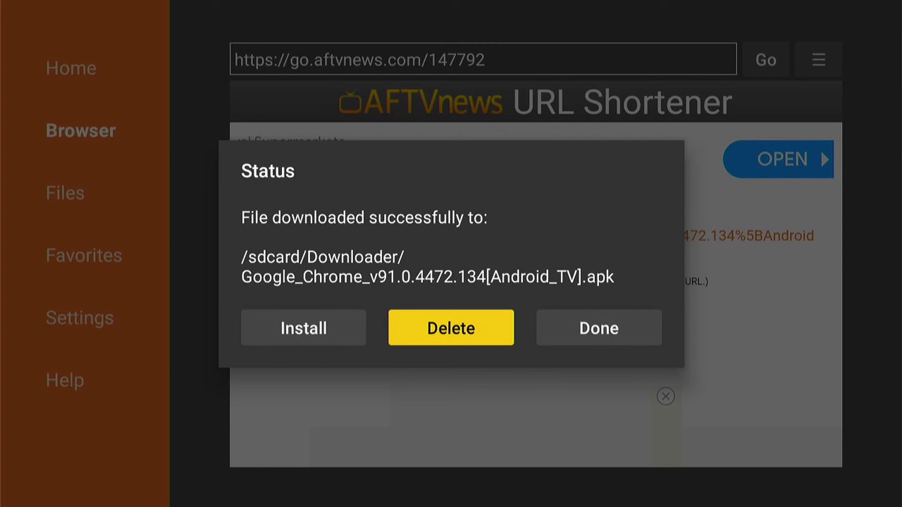
key(Return)
key(Left)
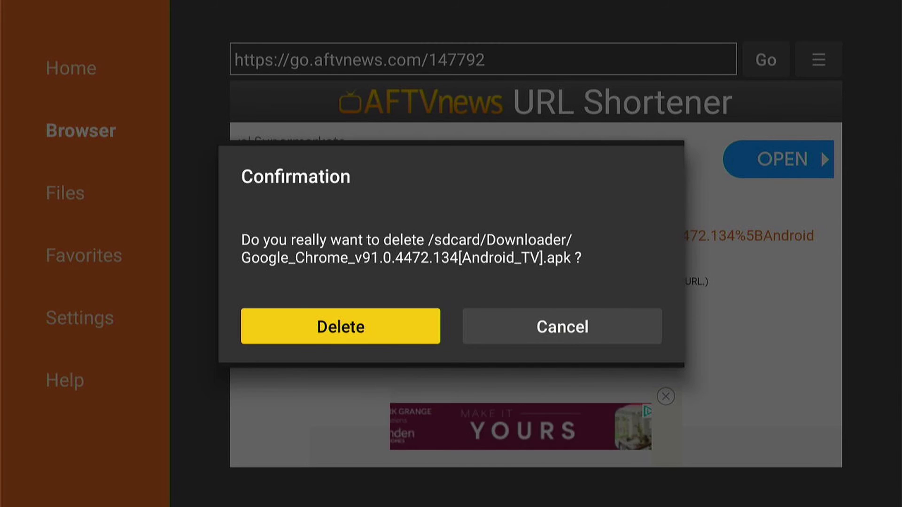
key(Return)
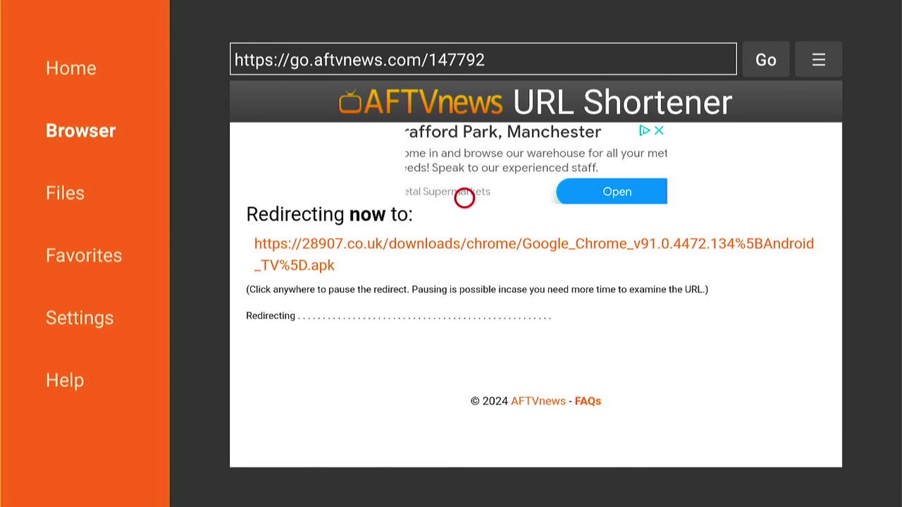
key(Home)
Open the full grid of installed apps under Your Apps & Channels and highlight Chrome
key(Right)
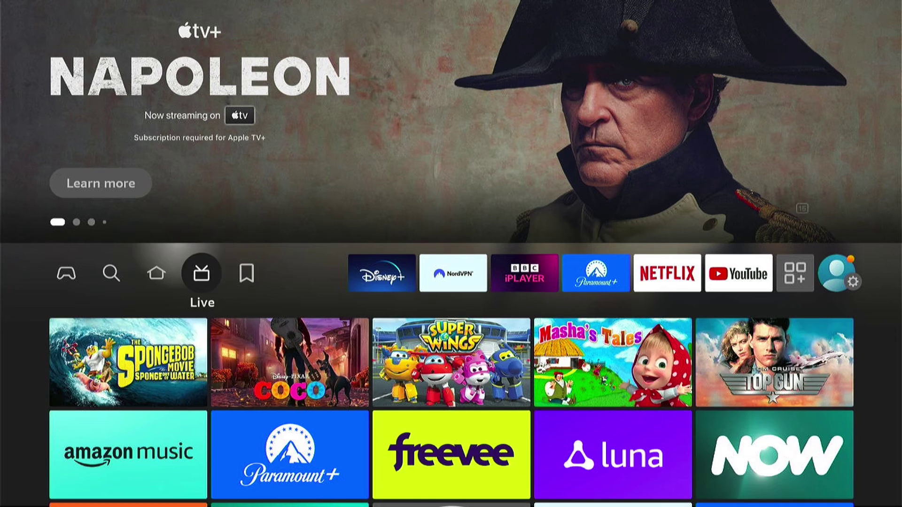
key(Right)
key(Right)
key(Right)
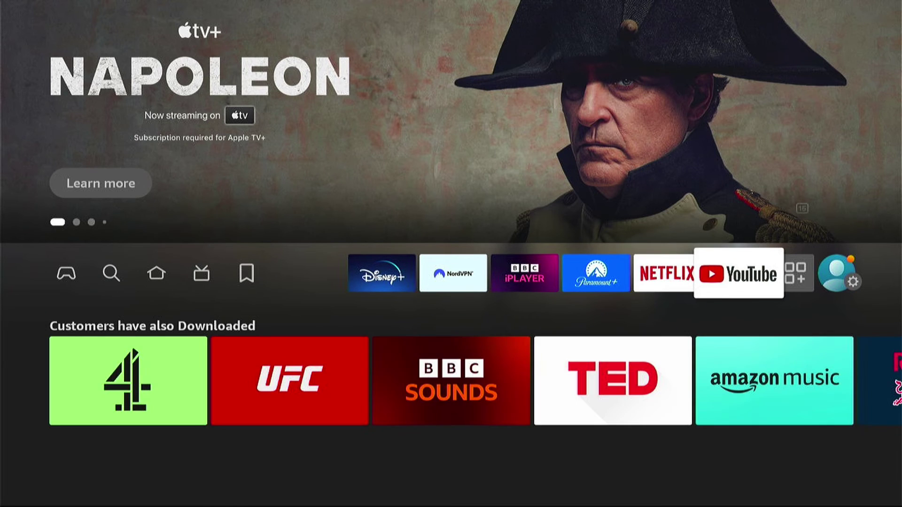
key(Right)
key(Return)
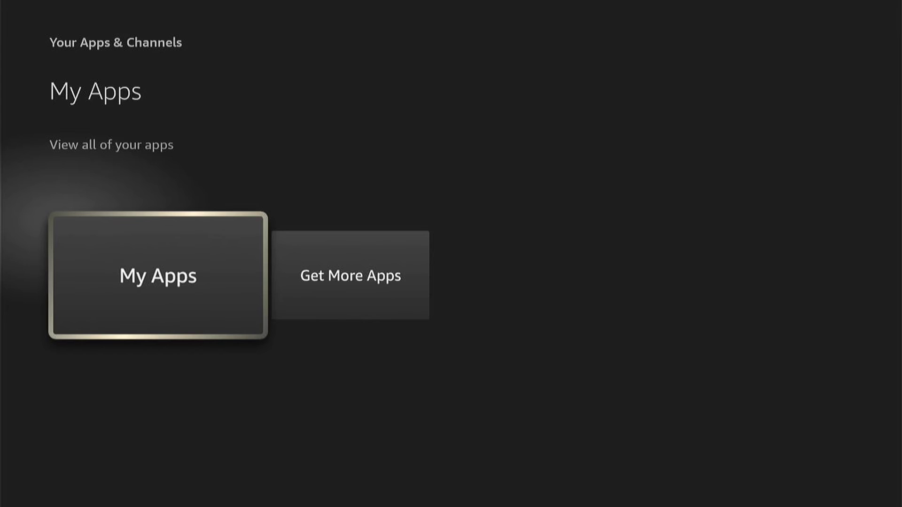
key(Return)
key(Down)
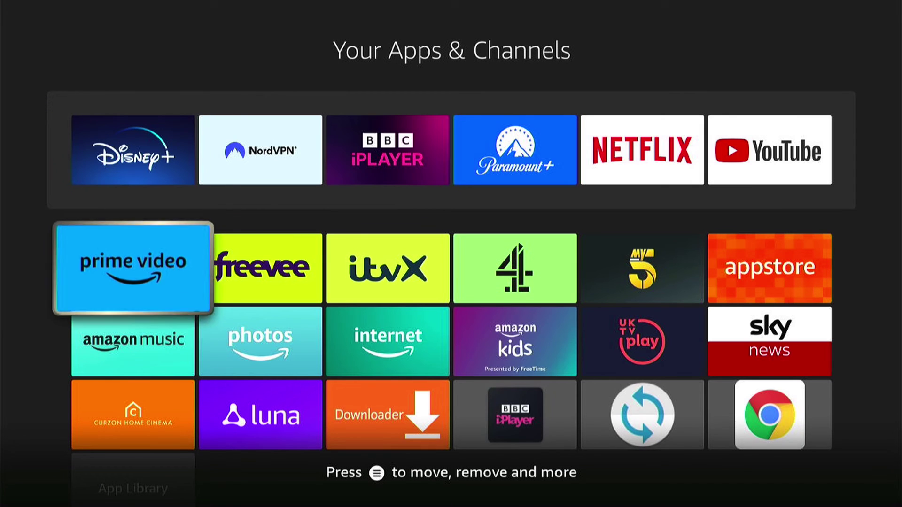
key(Down)
key(Down)
key(Right)
key(Right)
key(Right)
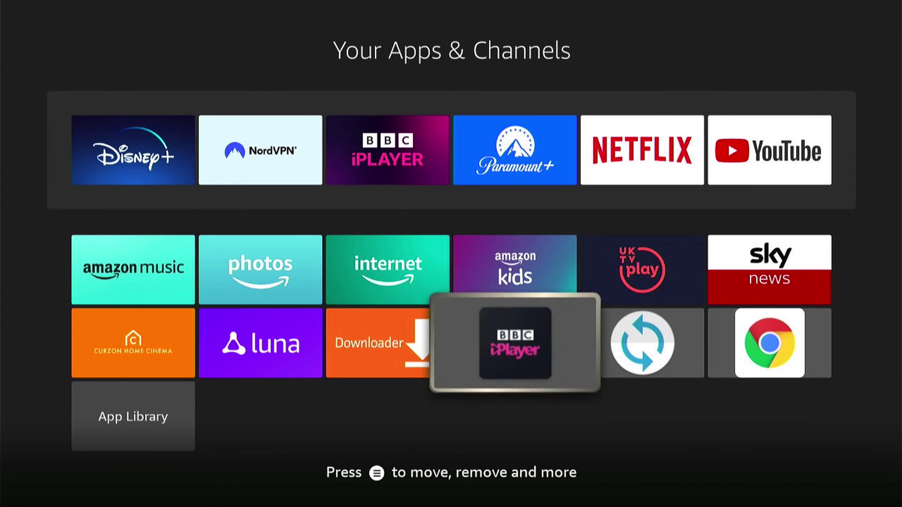
key(Right)
key(Right)
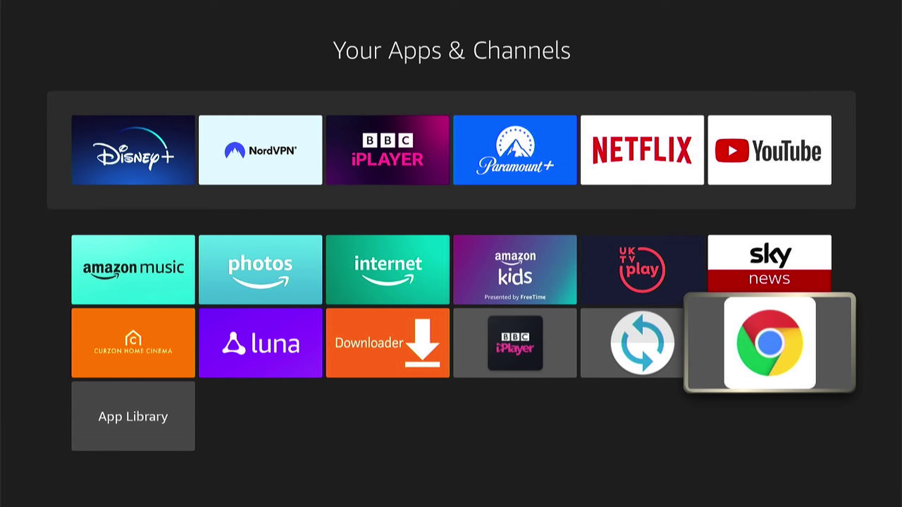
Move Chrome into the first favourites slot, confirm the position, and return Home
key(Menu)
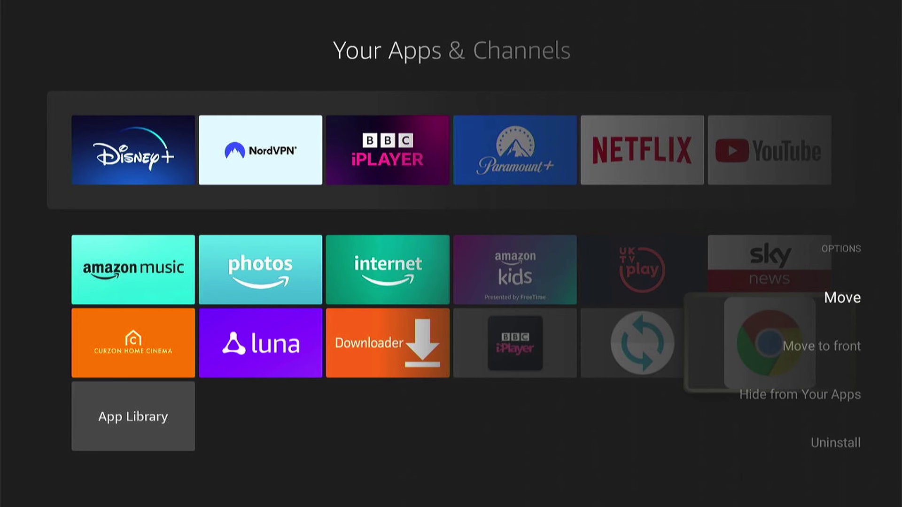
key(Up)
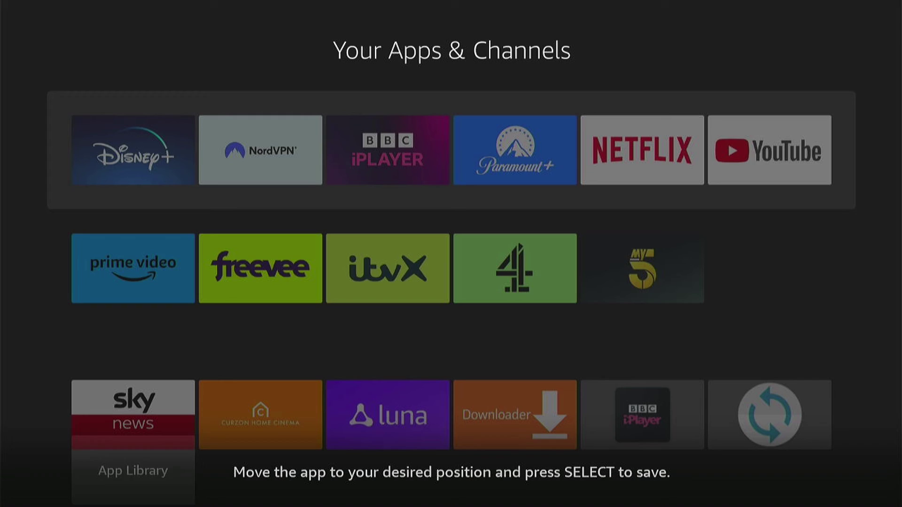
key(Left)
key(Left)
key(Left)
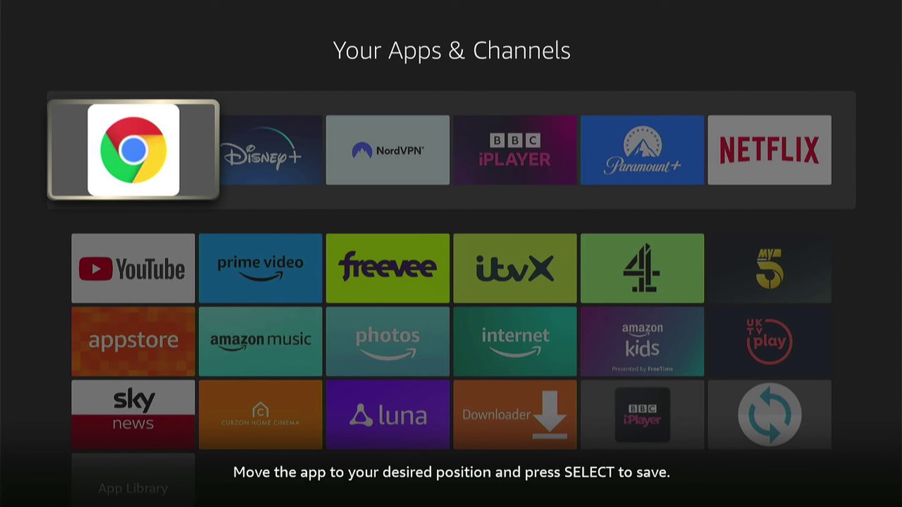
key(Return)
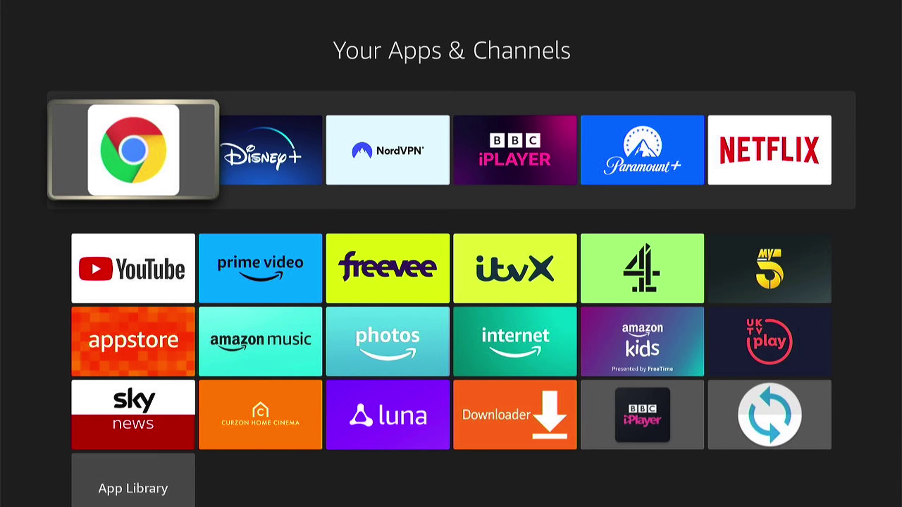
key(Home)
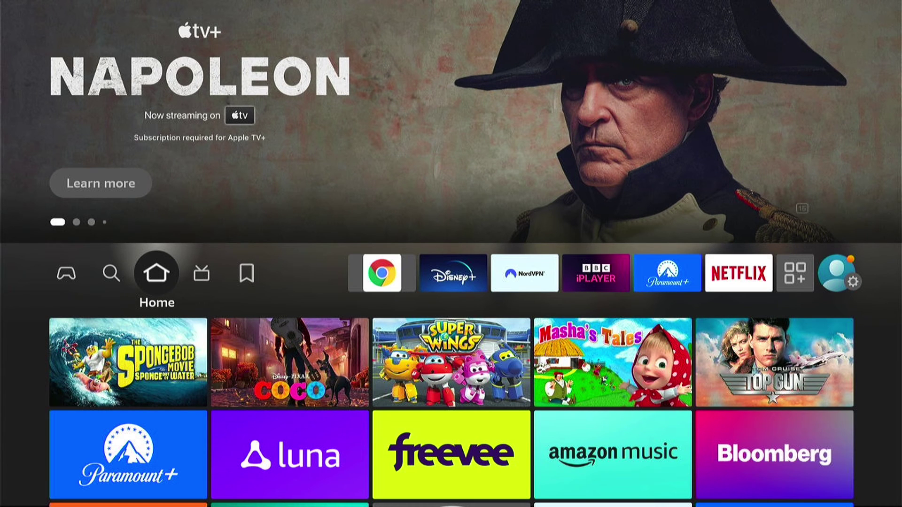
Confirm Chrome leads the app row, then open the installed apps grid and highlight NovaTV
key(Right)
key(Right)
key(Right)
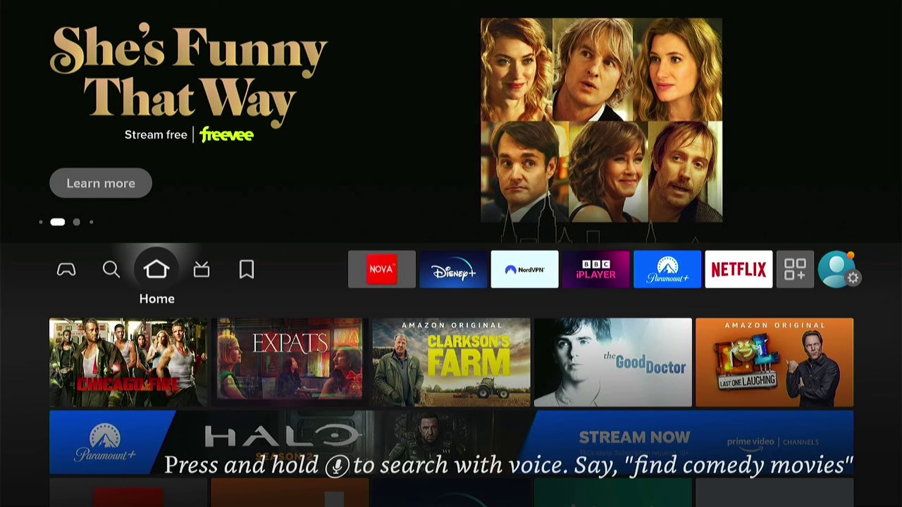
key(Right)
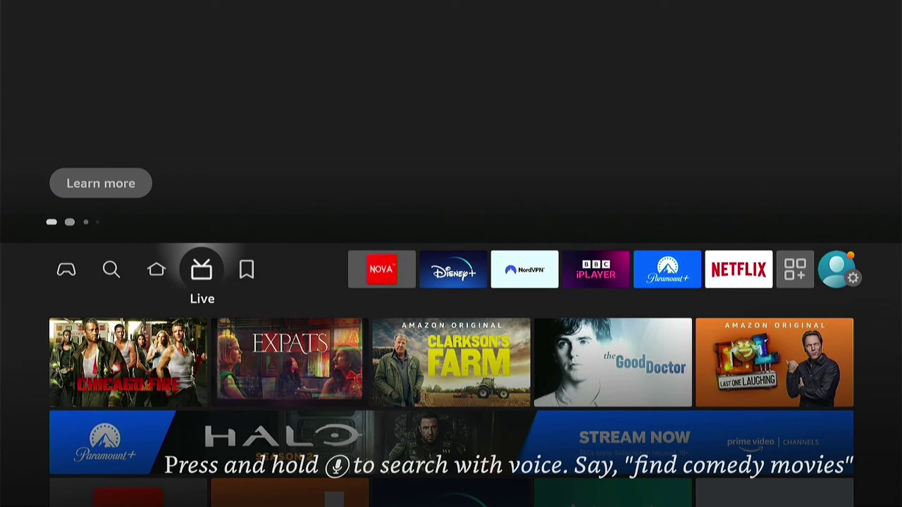
key(Right)
key(Right)
key(Right)
key(Left)
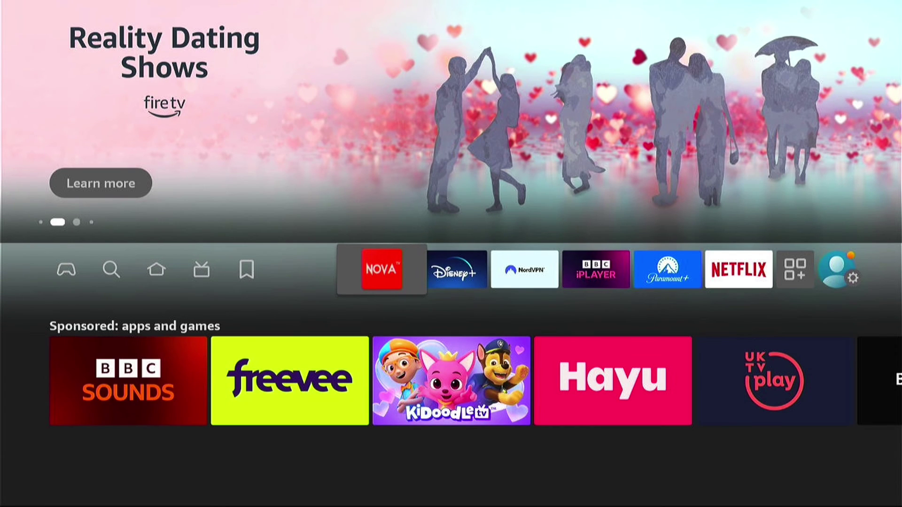
key(Right)
key(Right)
key(Right)
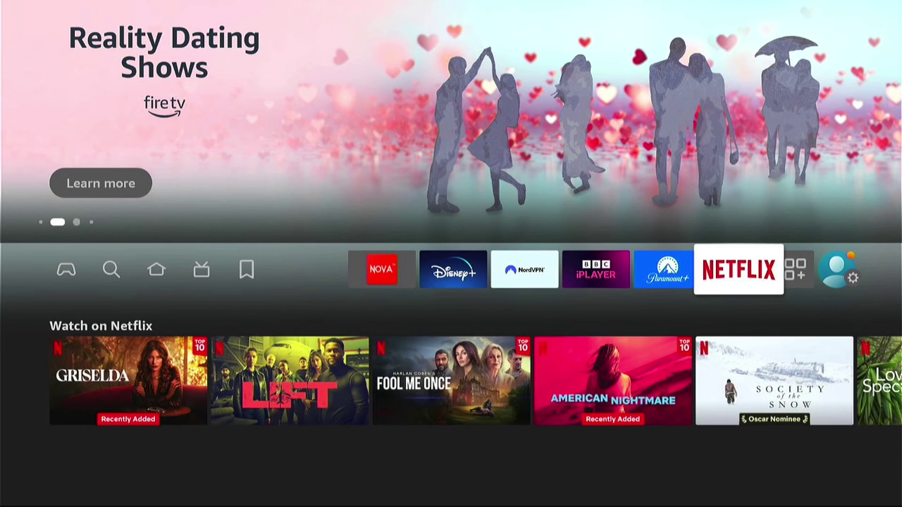
key(Down)
key(Down)
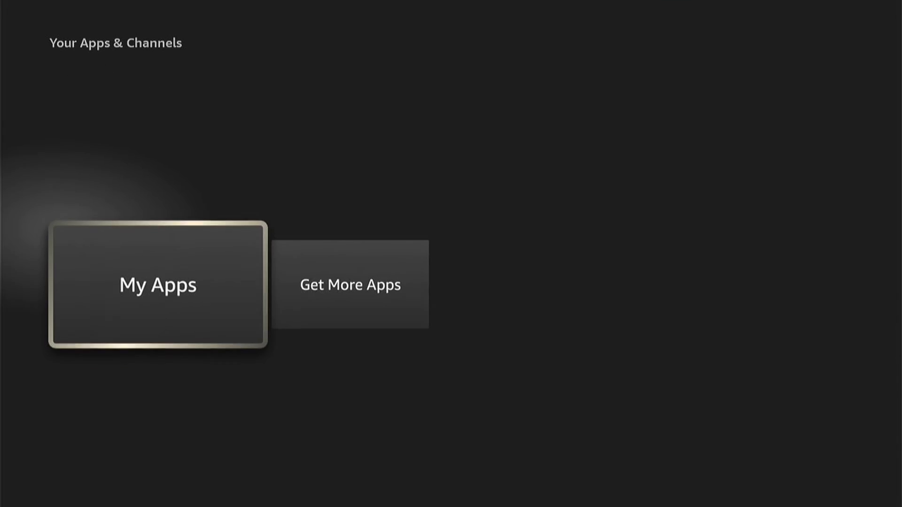
key(Return)
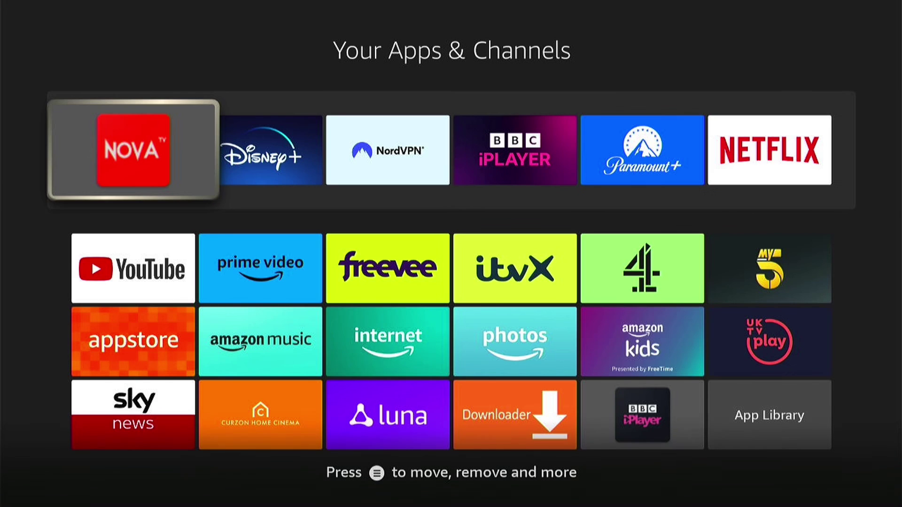
key(Down)
key(Down)
key(Down)
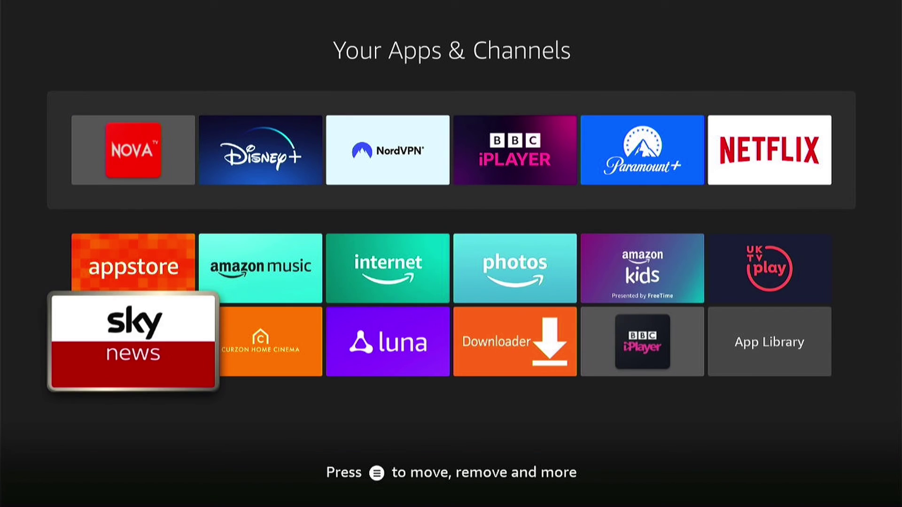
key(Up)
key(Up)
key(Up)
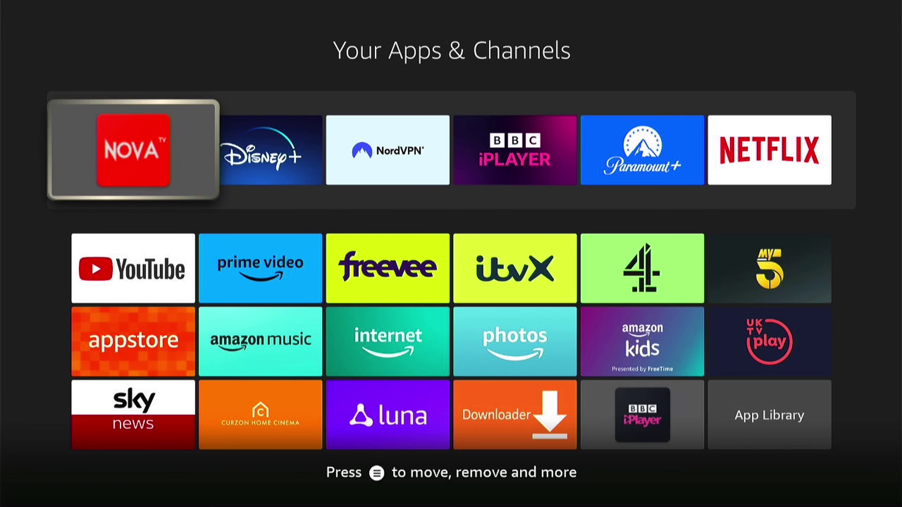
Uninstall NovaTV, approving both confirmation prompts, and go back to the home screen
key(Menu)
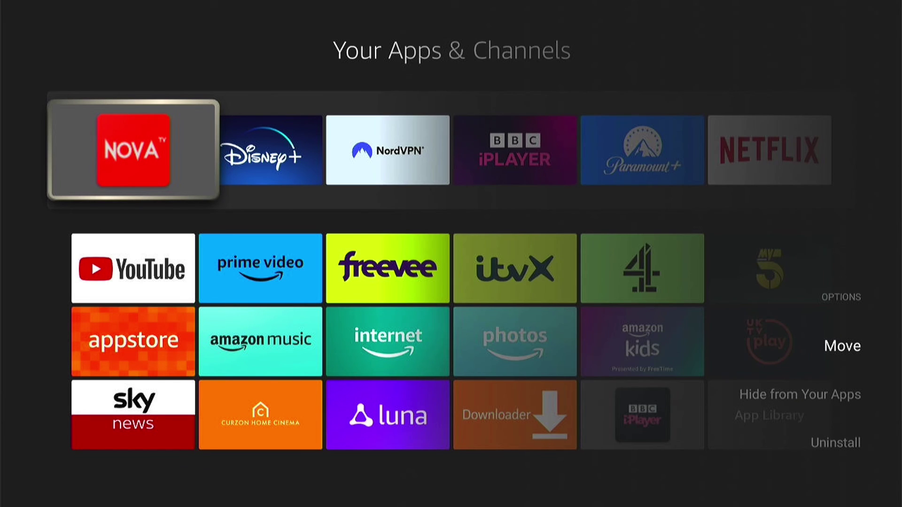
key(Down)
key(Down)
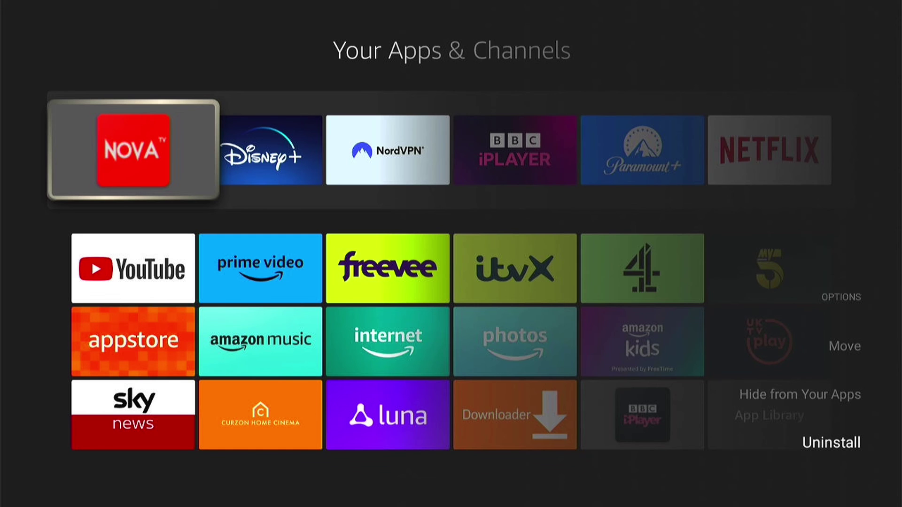
key(Return)
key(Down)
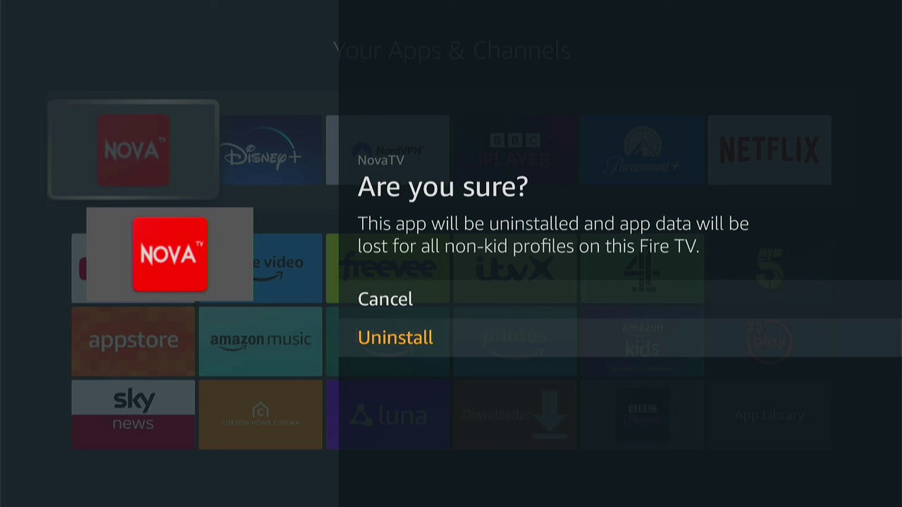
key(Return)
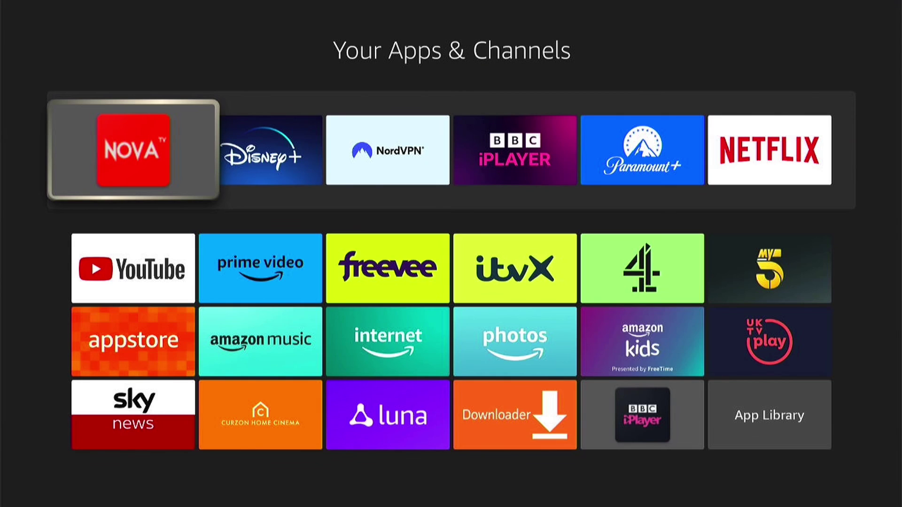
key(Return)
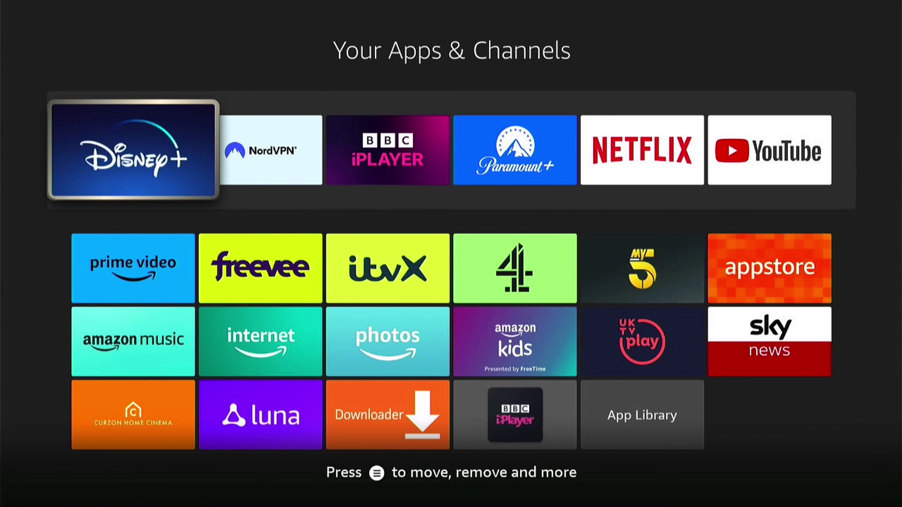
key(Escape)
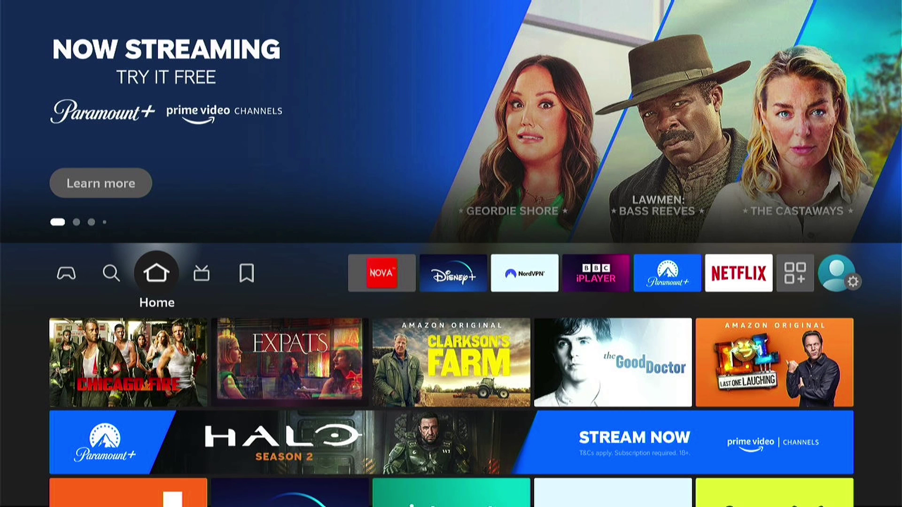
Switch to My Stuff and back to Home so the favourites row starts with Disney+ and no NovaTV
key(Right)
key(Right)
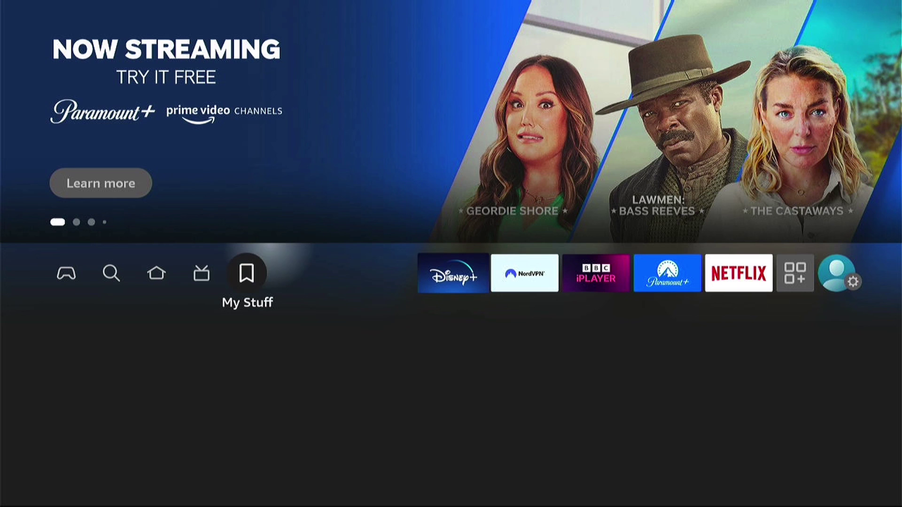
key(Left)
key(Left)
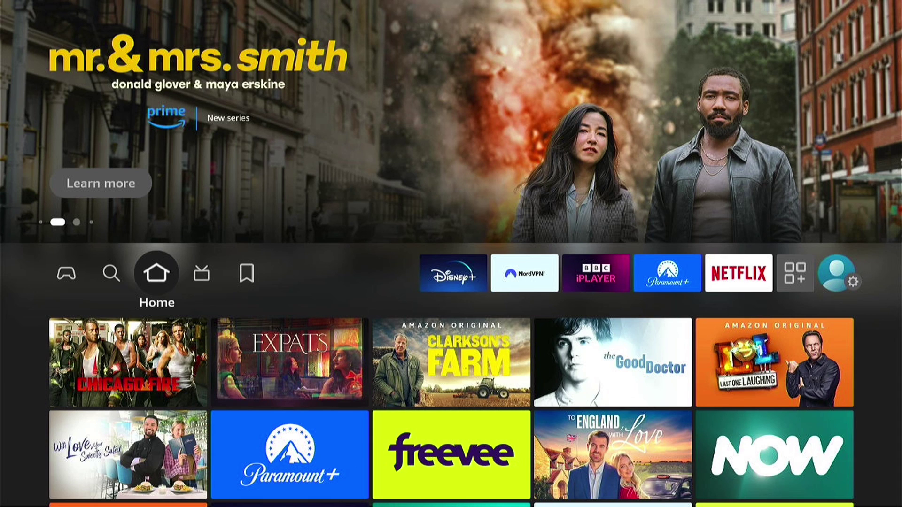
key(Right)
key(Right)
key(Right)
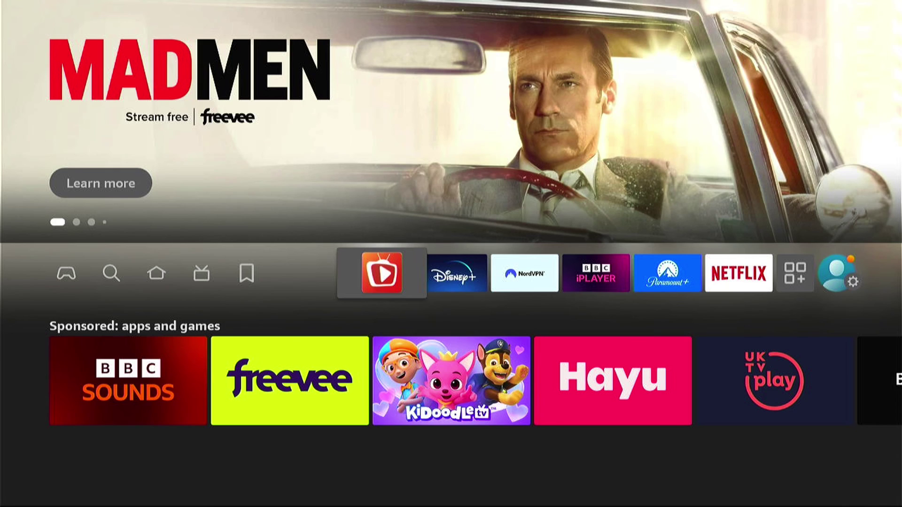